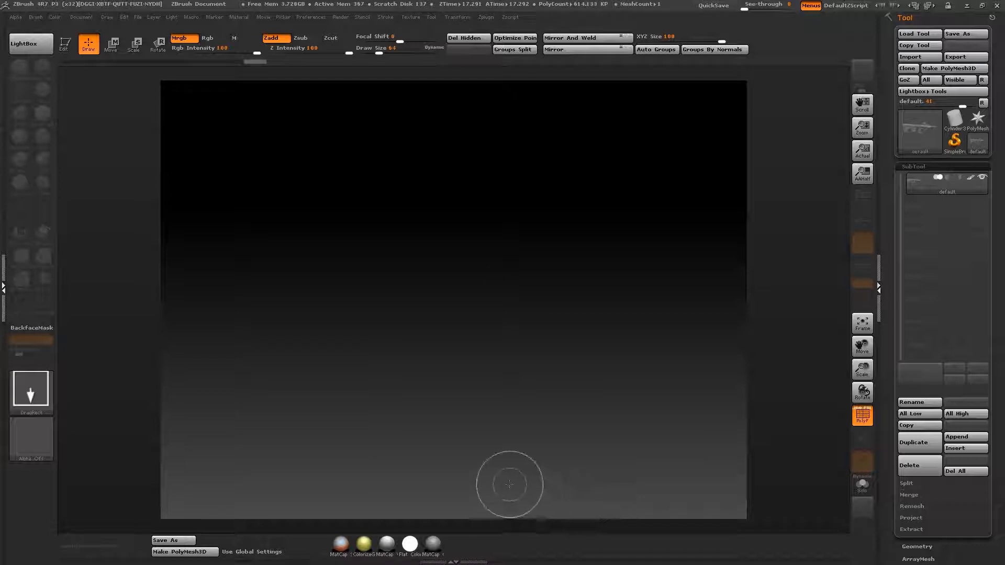
Step: Enter Edit mode for the rifle mesh and turn off its polyframe display
click(65, 44)
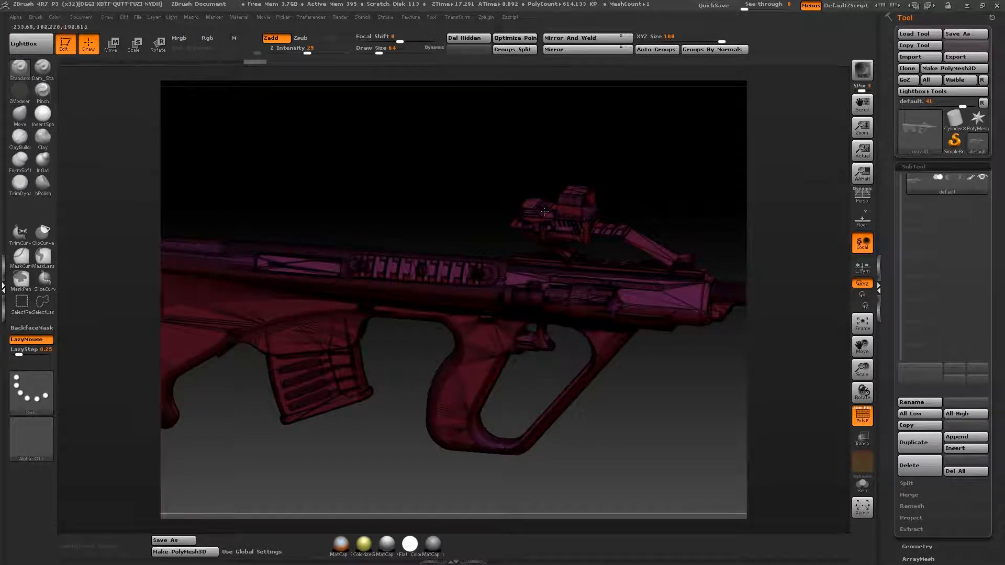
drag(395, 175, 451, 231)
drag(633, 187, 564, 222)
drag(293, 142, 828, 422)
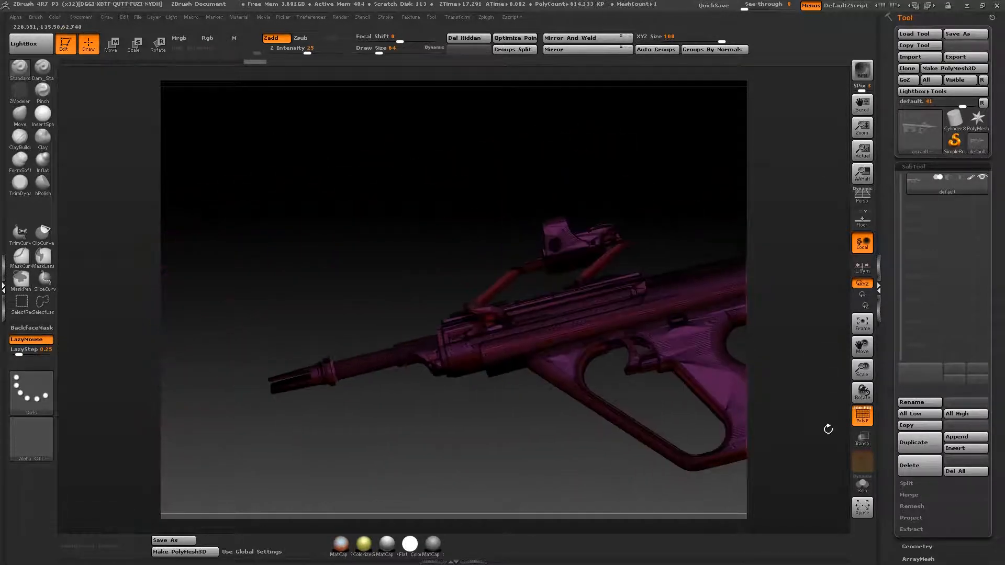
click(862, 416)
Step: Apply the BasicMaterial2 standard material to the rifle
alt+drag(427, 211, 100, 201)
mouse_move(448, 189)
alt+mouse_down()
mouse_move(314, 229)
mouse_move(471, 184)
mouse_move(505, 213)
mouse_move(523, 184)
mouse_move(556, 171)
mouse_move(625, 247)
mouse_move(621, 336)
alt+mouse_up()
drag(337, 140, 291, 167)
key(space)
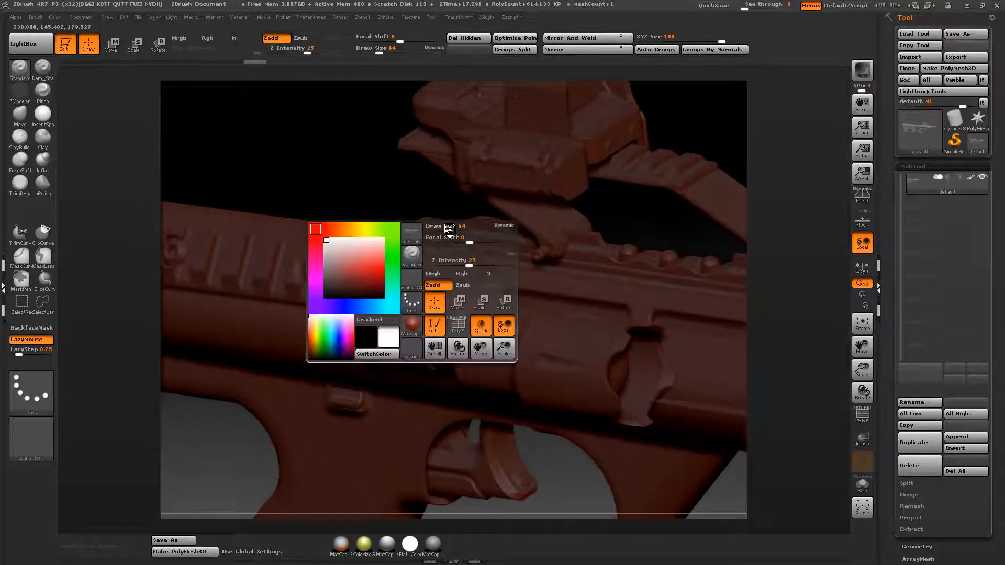
click(414, 328)
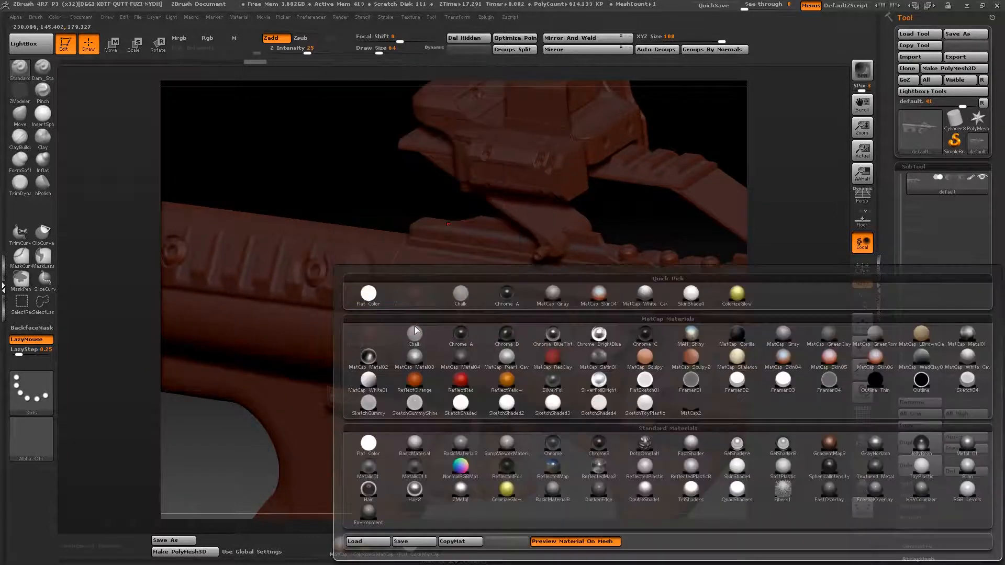
click(464, 450)
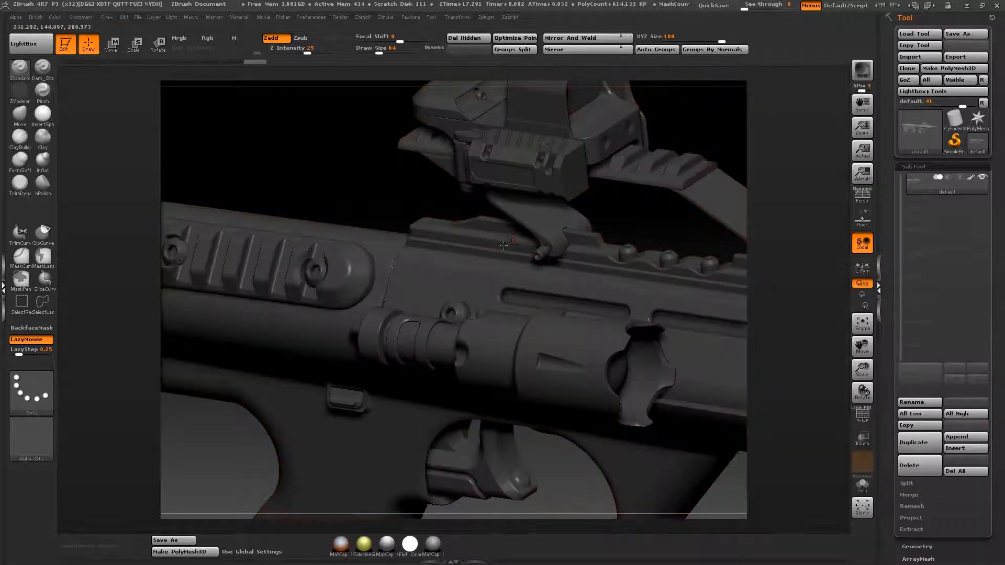
Step: Examine the shaded surfaces of the rifle around the receiver, sight mount, side rail and barrel
drag(623, 227, 310, 262)
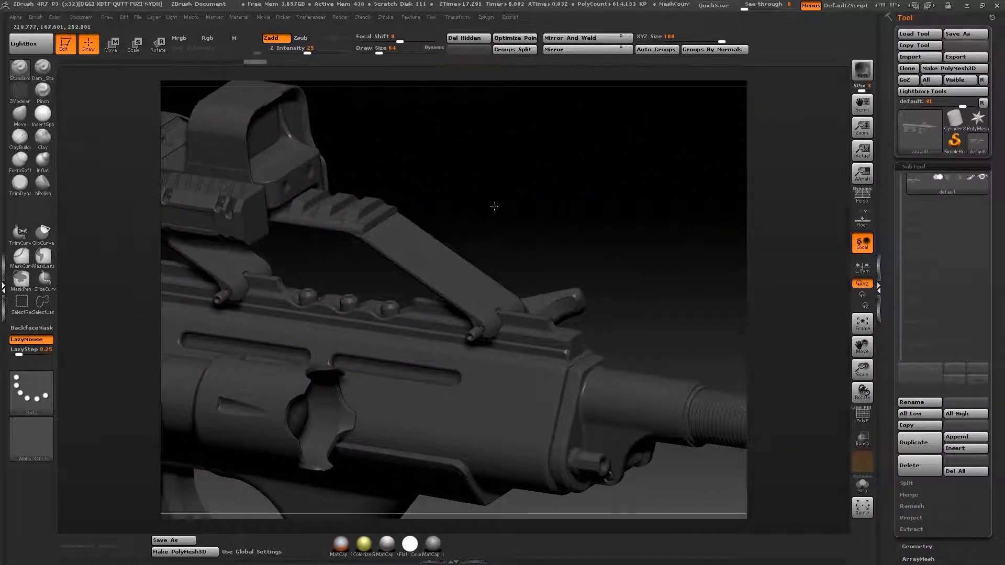
alt+drag(494, 207, 397, 97)
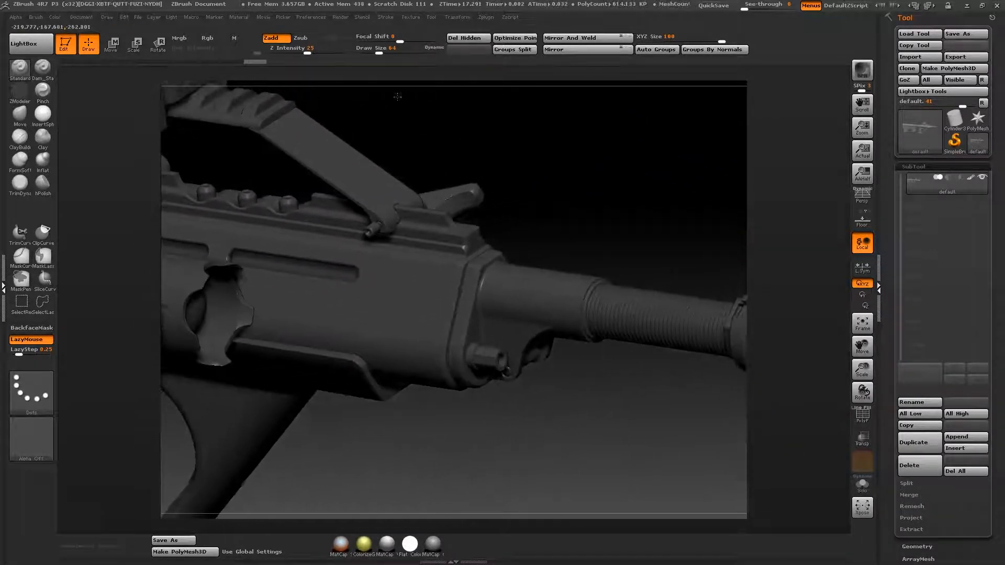
alt+drag(514, 387, 588, 414)
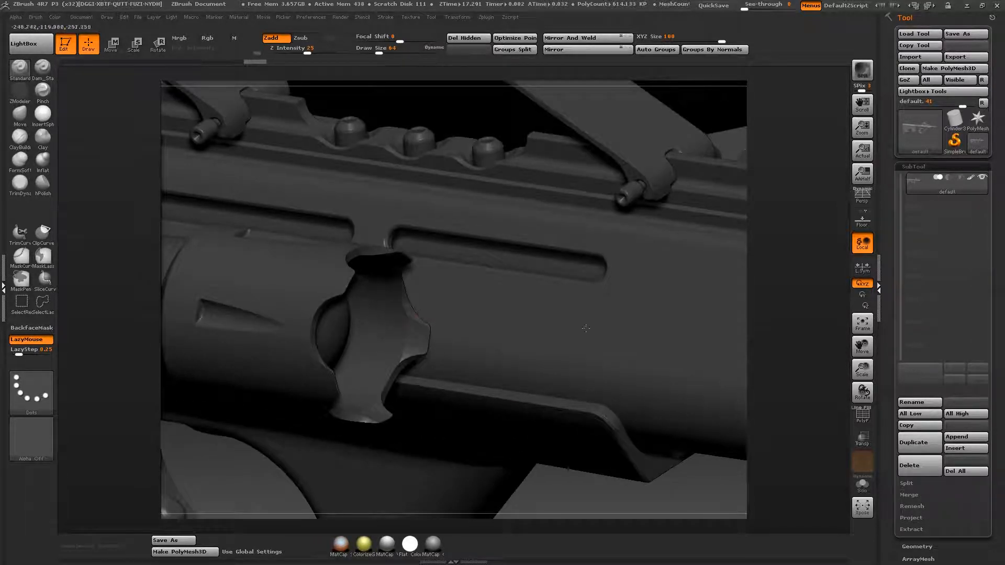
alt+drag(481, 110, 265, 145)
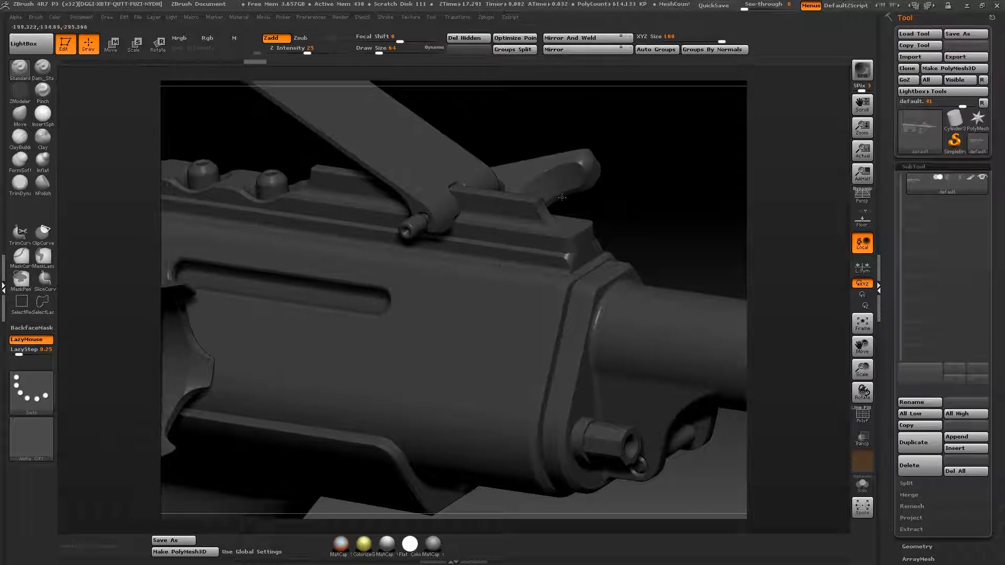
drag(668, 224, 812, 254)
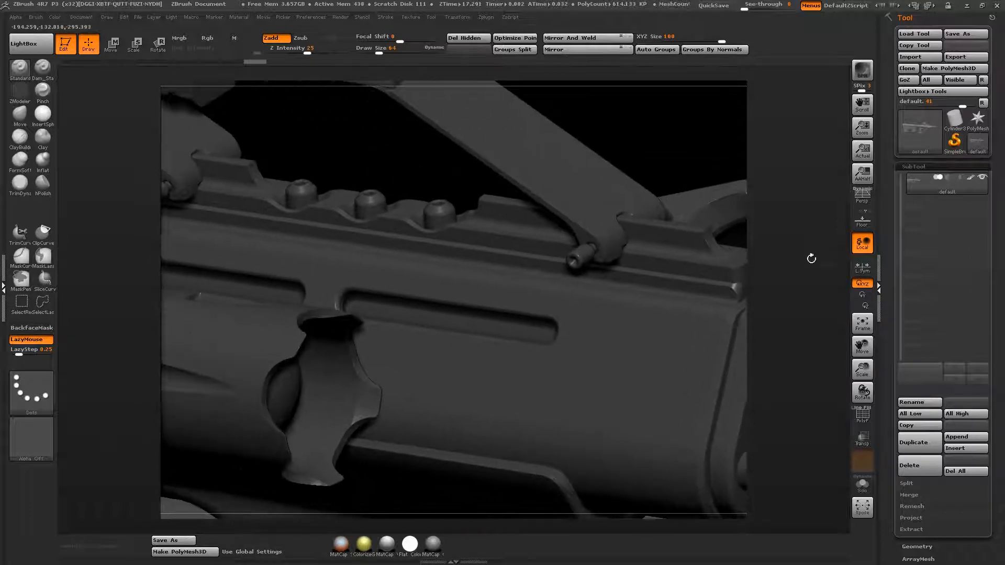
drag(385, 170, 553, 238)
alt+drag(346, 213, 245, 173)
alt+drag(265, 263, 207, 203)
alt+drag(572, 174, 316, 187)
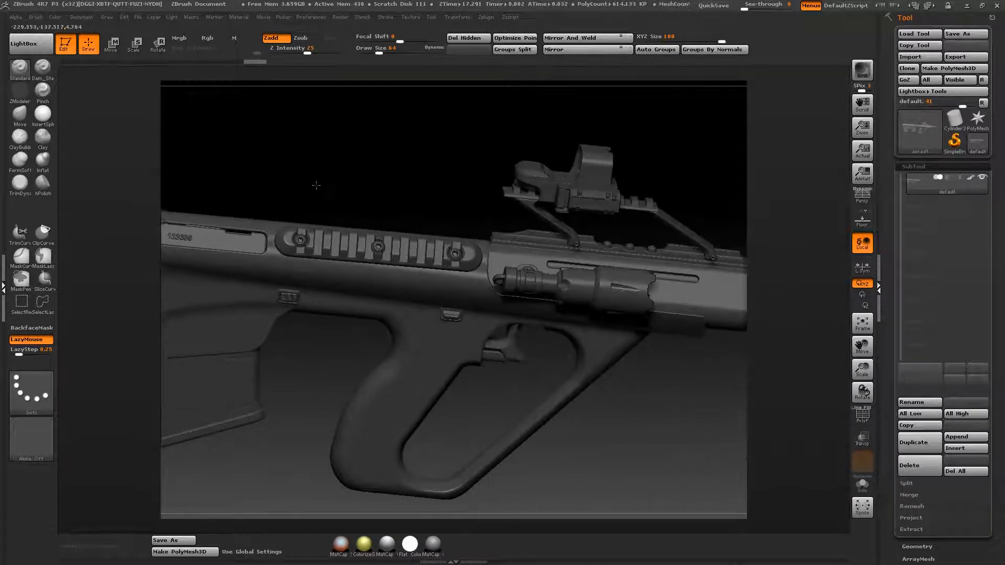
alt+drag(399, 182, 381, 141)
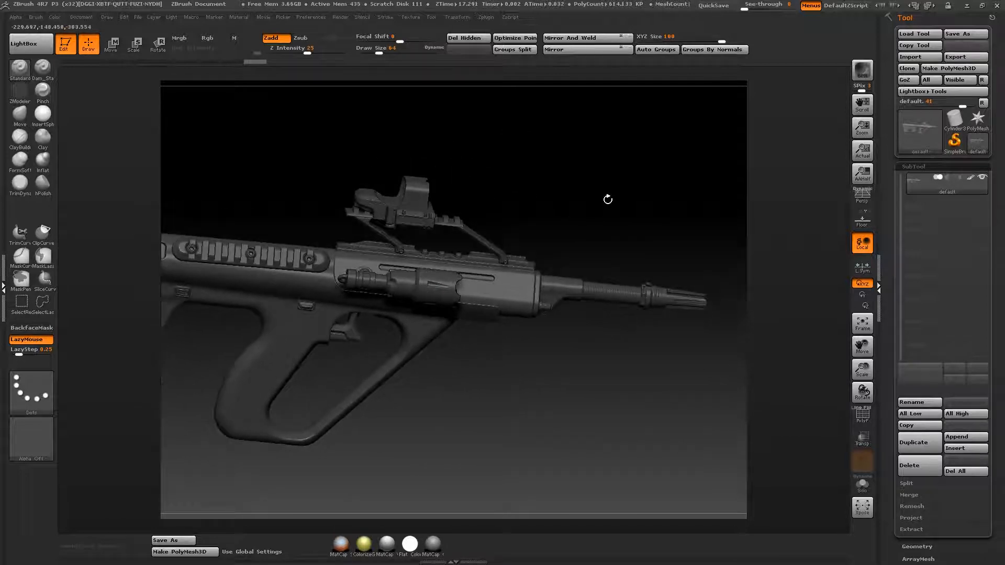
alt+drag(608, 199, 676, 152)
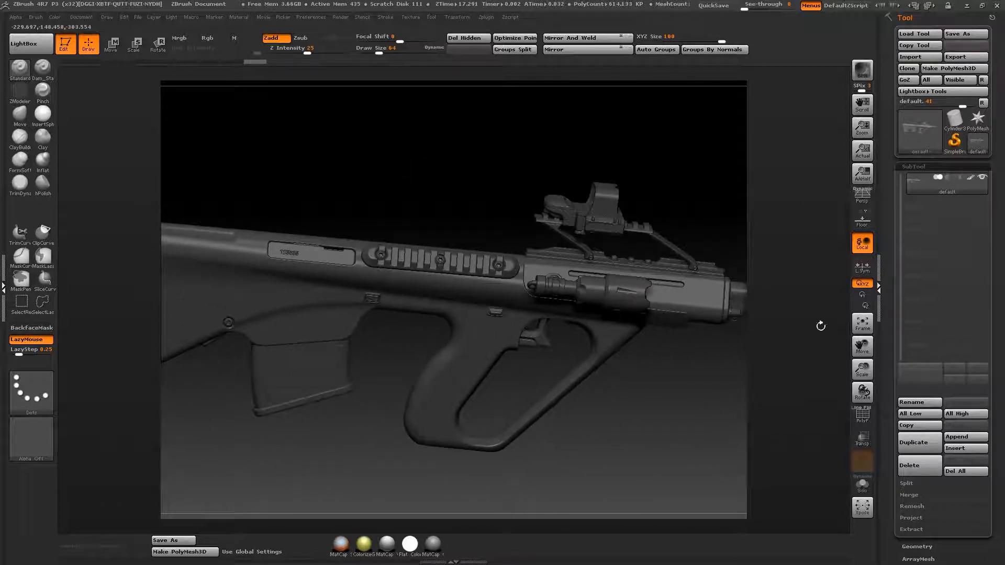
Step: Show the polyframe to inspect the rifle's mesh topology, then hide it again
click(862, 413)
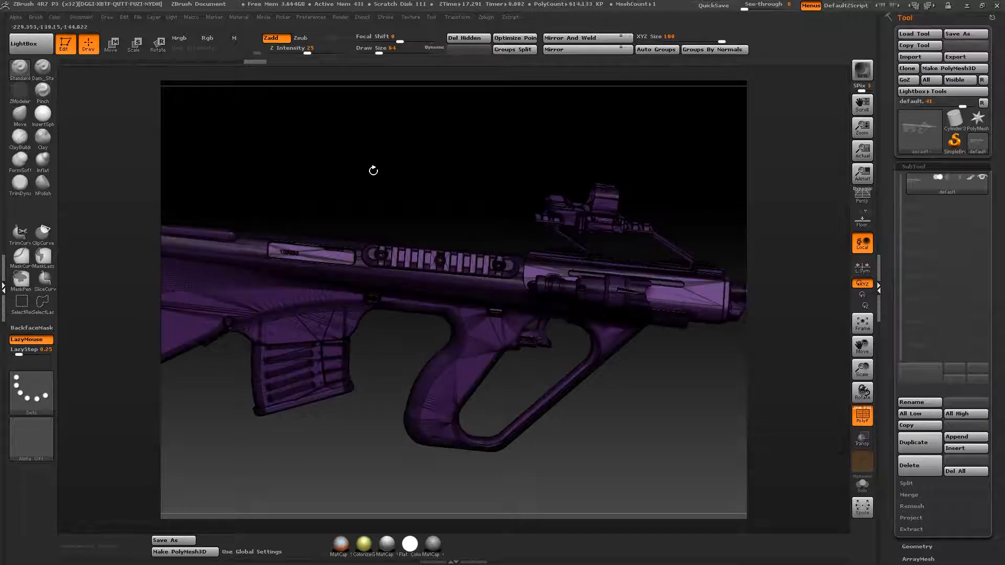
alt+drag(373, 171, 428, 164)
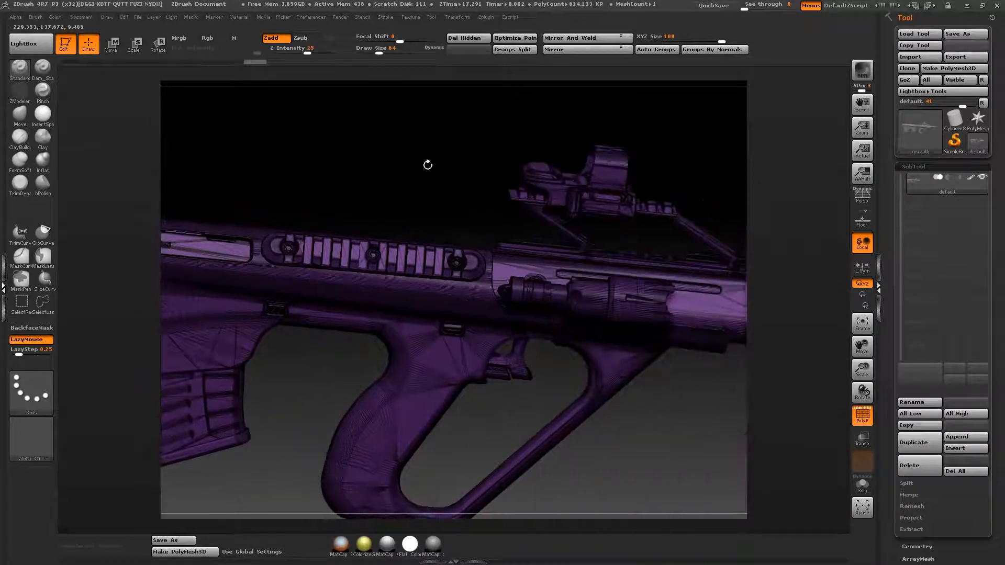
alt+drag(629, 170, 560, 184)
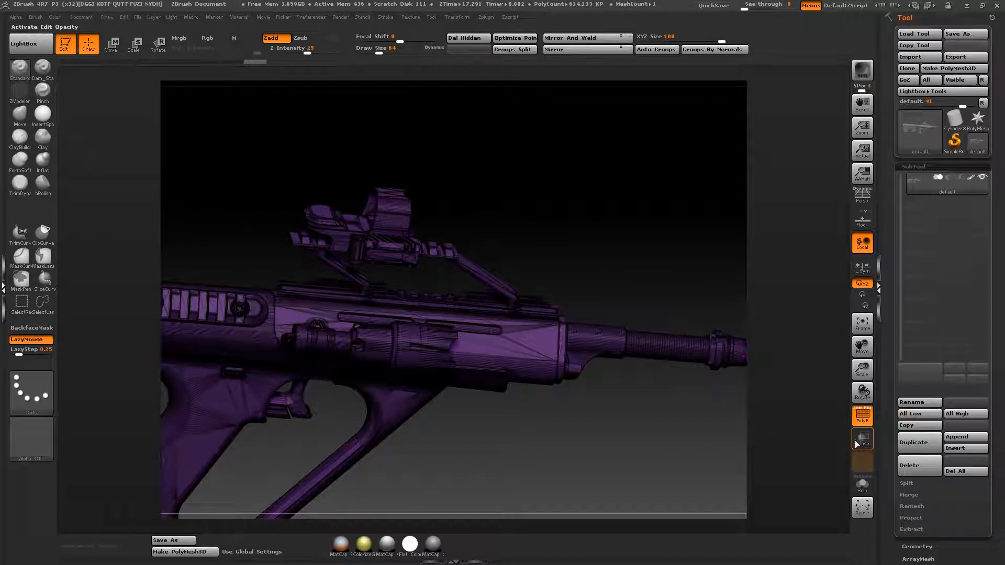
click(862, 419)
alt+drag(518, 218, 611, 190)
click(964, 56)
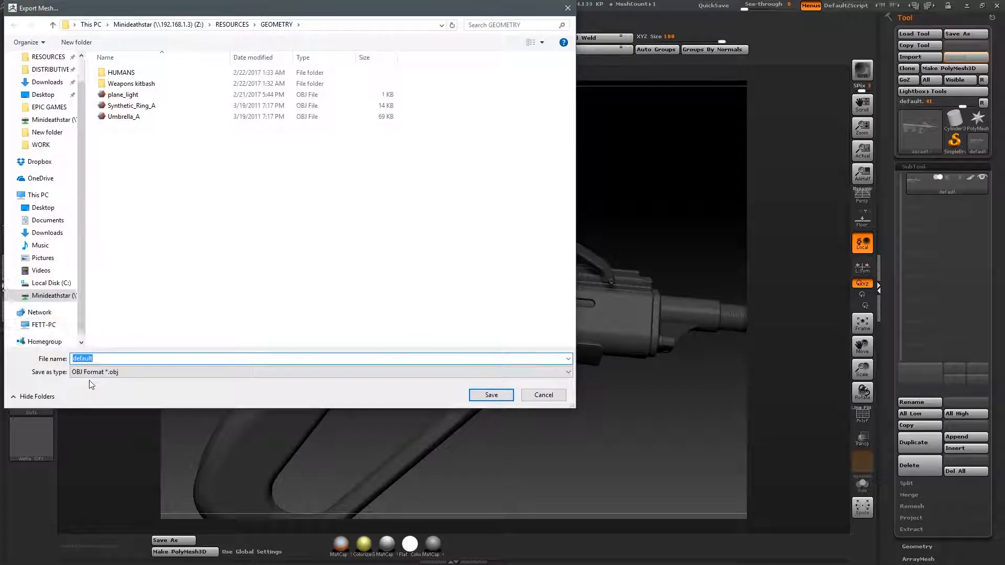
click(545, 395)
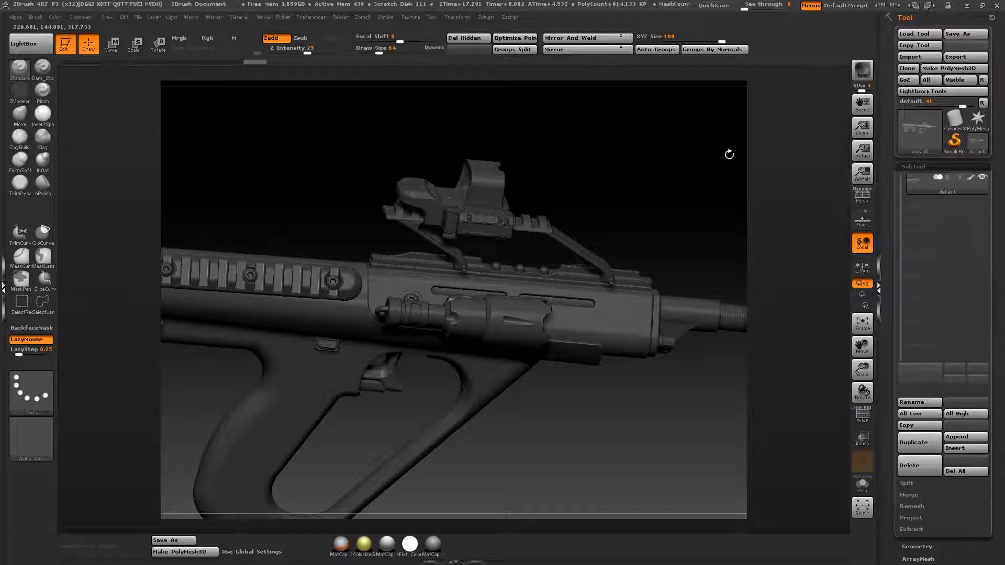
Step: Search the computer for moi and launch MoI 3.0 beta
key(super)
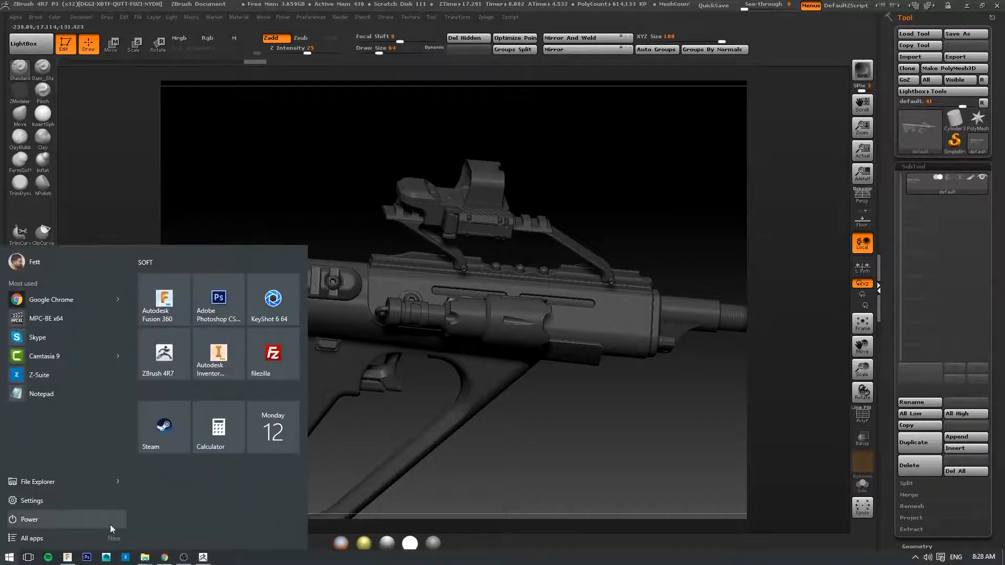
text(mi)
key(BackSpace)
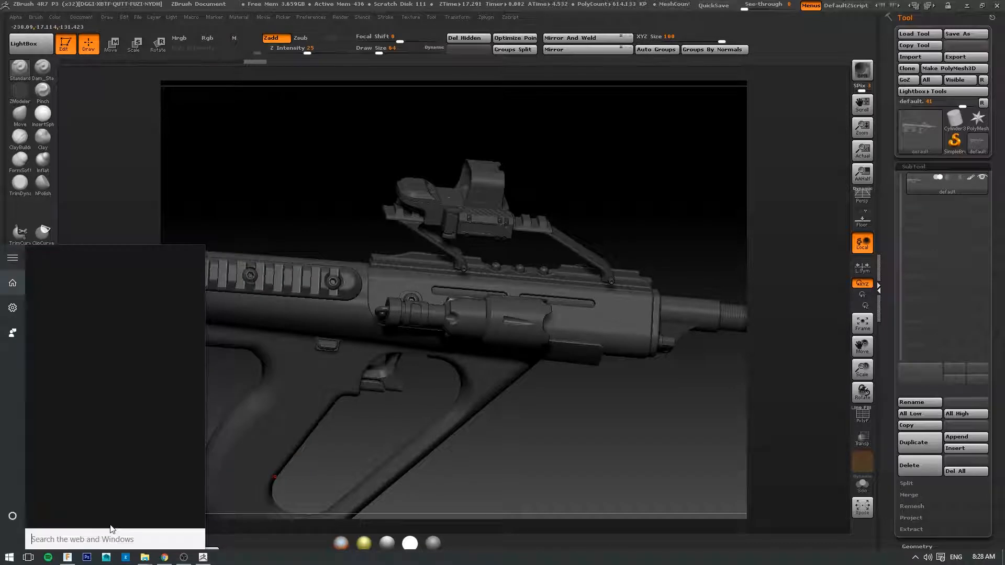
text(moi)
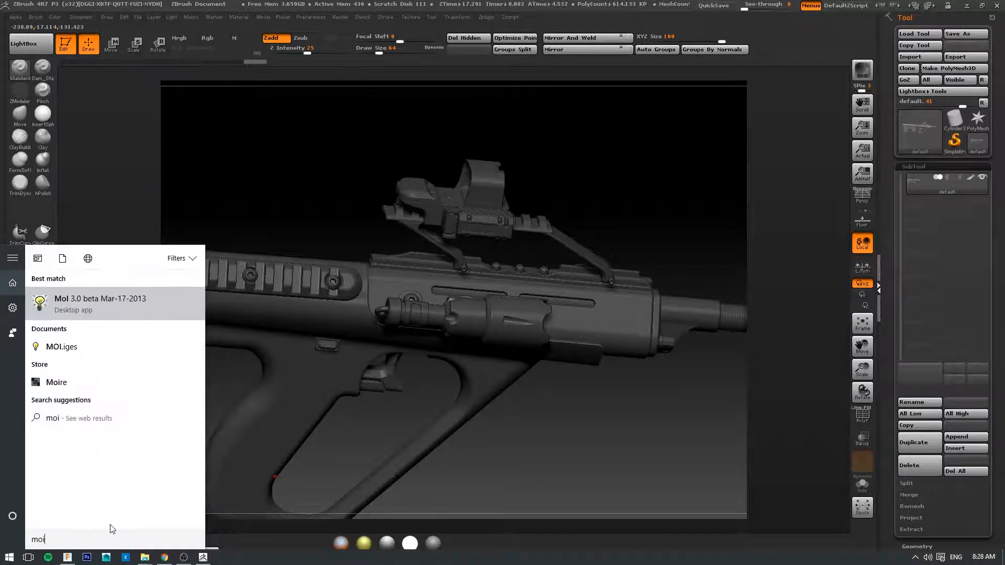
click(132, 303)
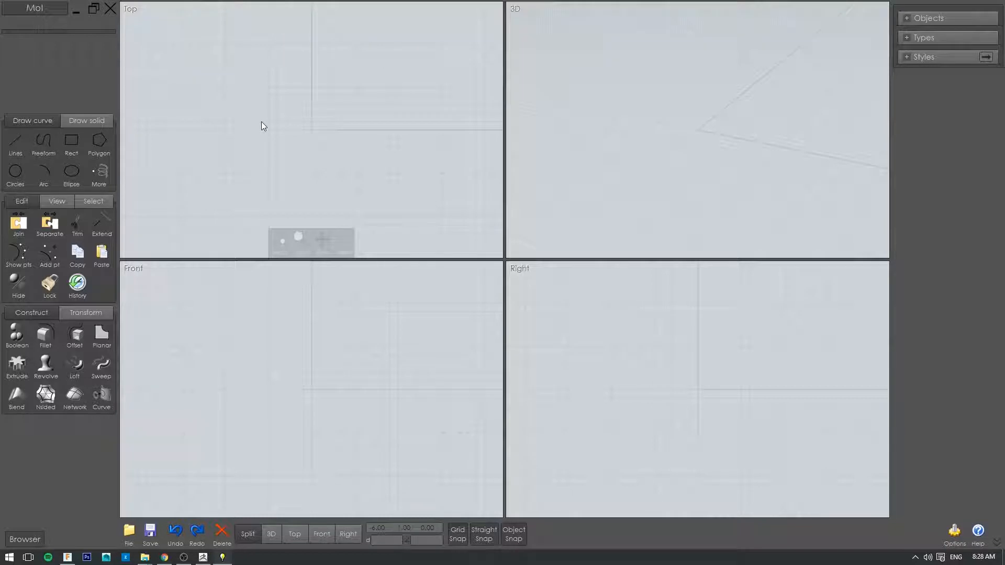
Step: Start opening a file and browse to the RESOURCES > GEOMETRY folder on the Z: network drive
click(131, 535)
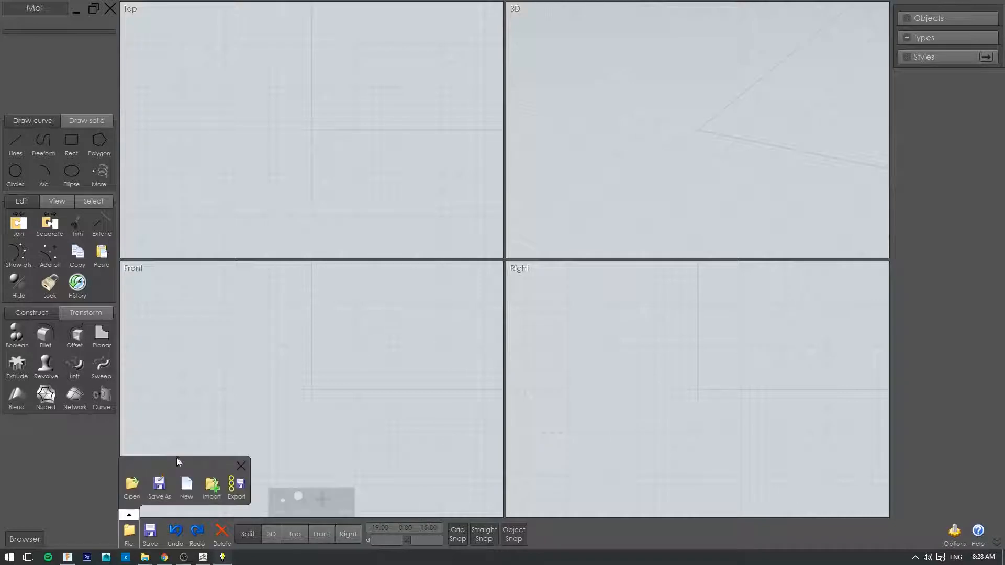
click(134, 486)
click(314, 131)
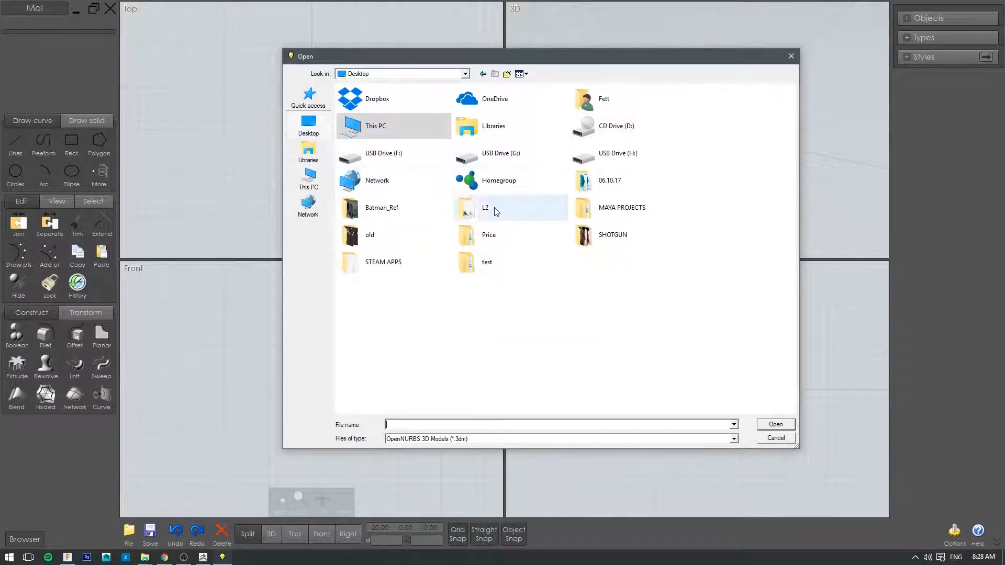
click(465, 74)
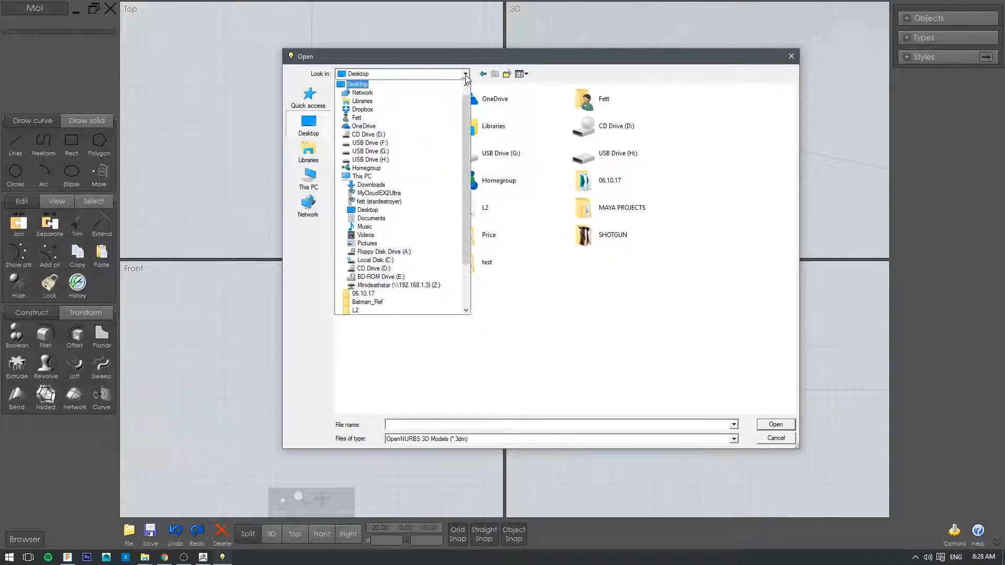
click(379, 288)
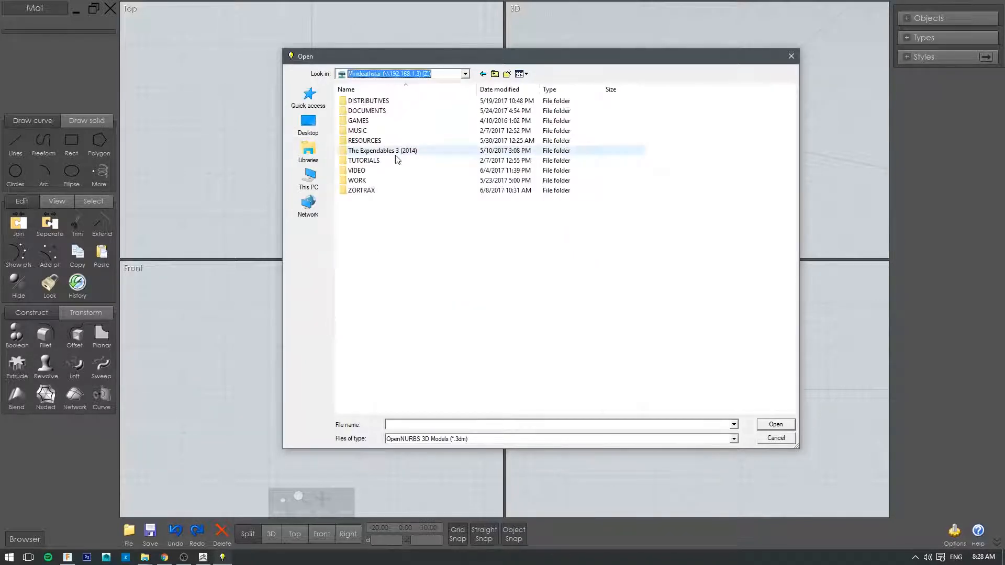
double_click(358, 142)
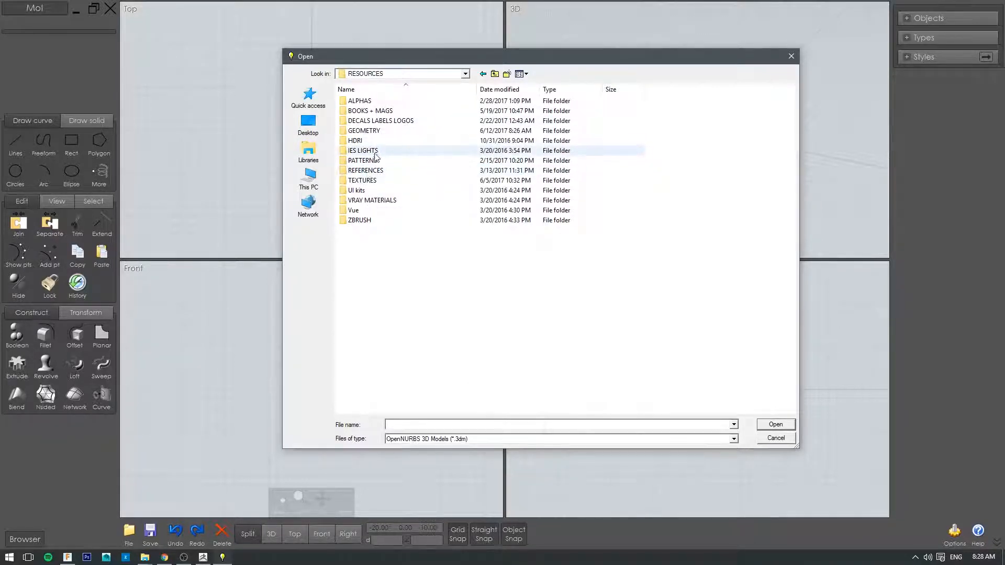
double_click(366, 132)
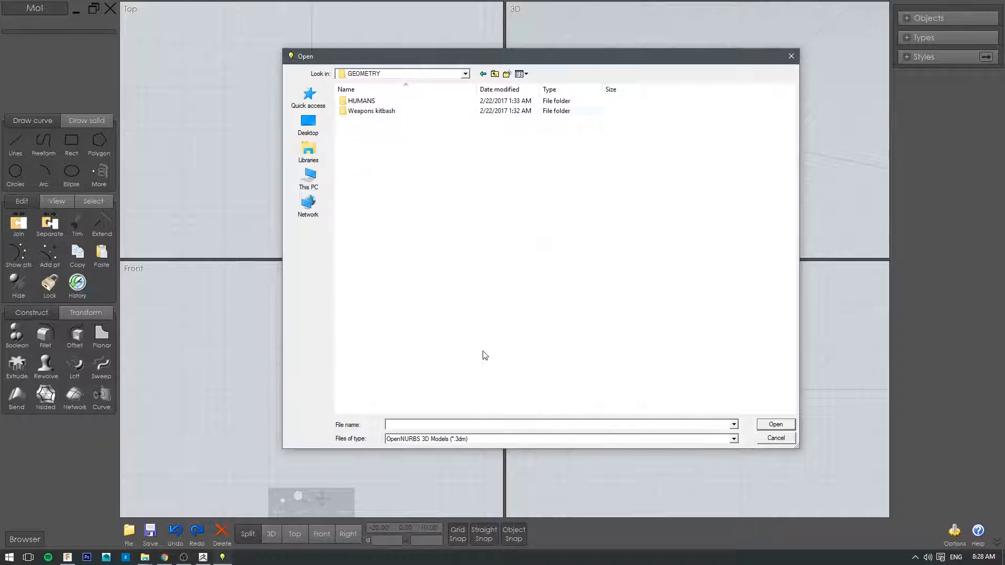
Step: List all supported file types and open the rifle IGES file
click(586, 439)
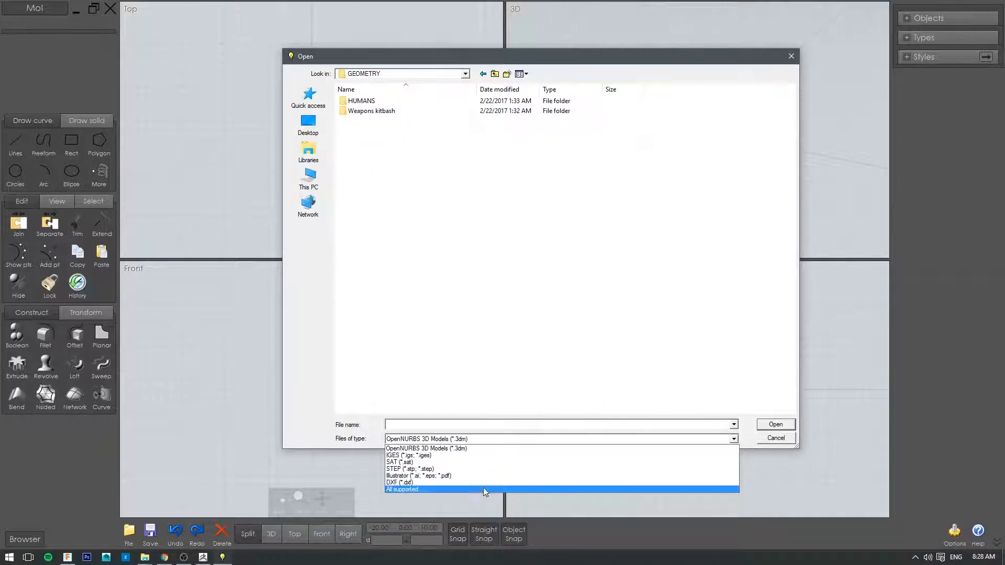
click(485, 490)
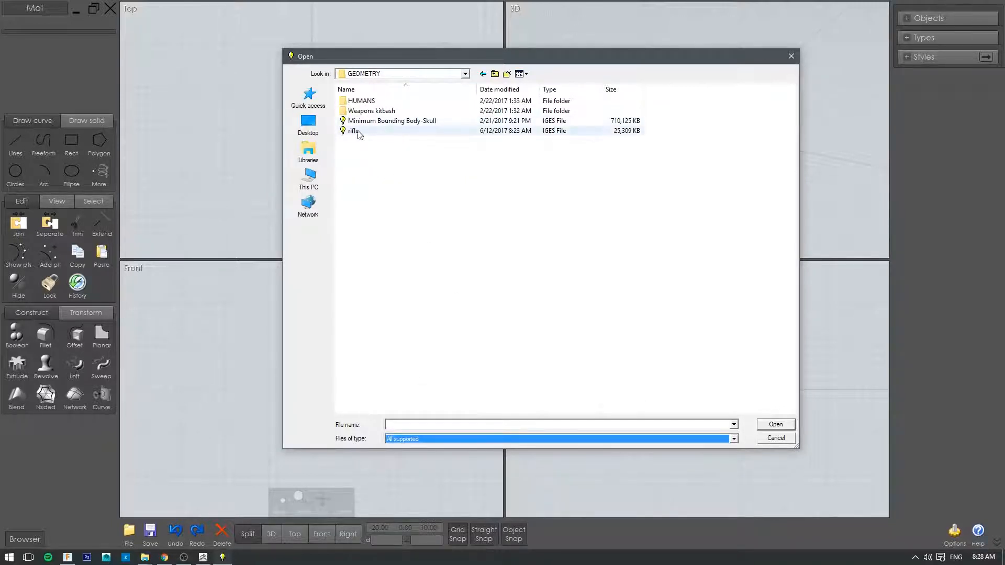
click(350, 132)
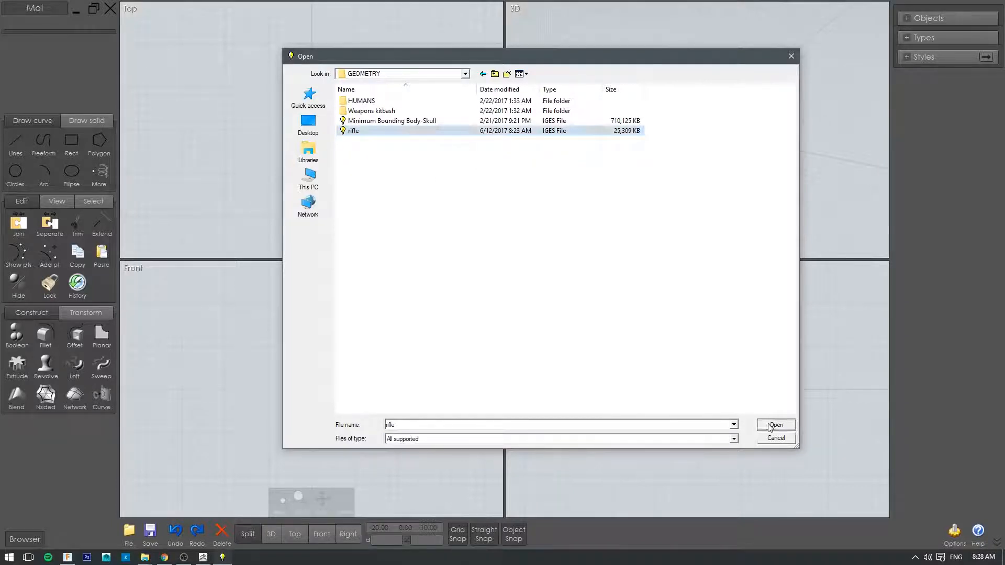
click(775, 425)
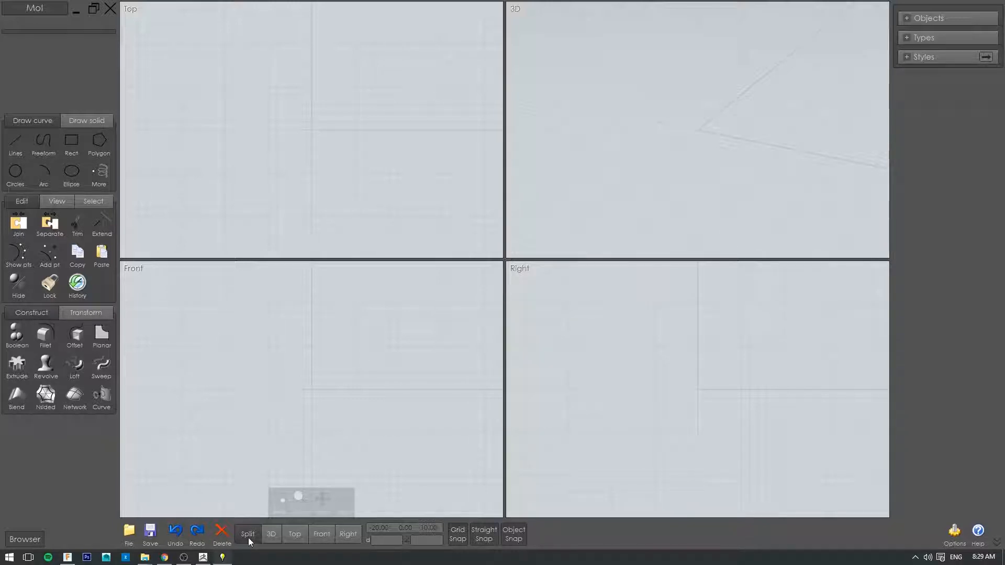
Step: Switch to the single 3D view and examine the imported rifle from its side
click(272, 534)
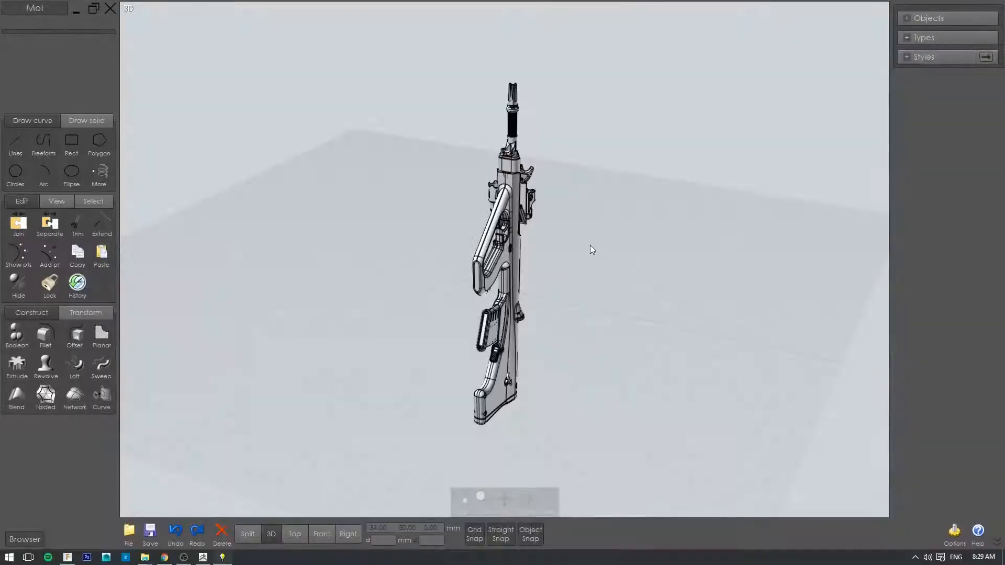
right_drag(604, 274, 647, 256)
scroll(648, 256, down, 2)
scroll(647, 256, up, 5)
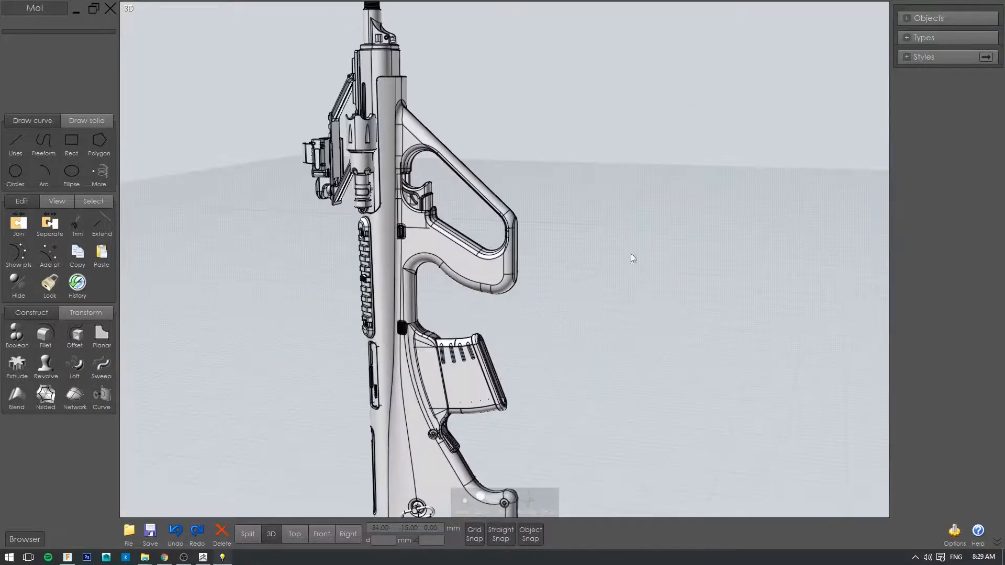
middle_drag(631, 253, 745, 364)
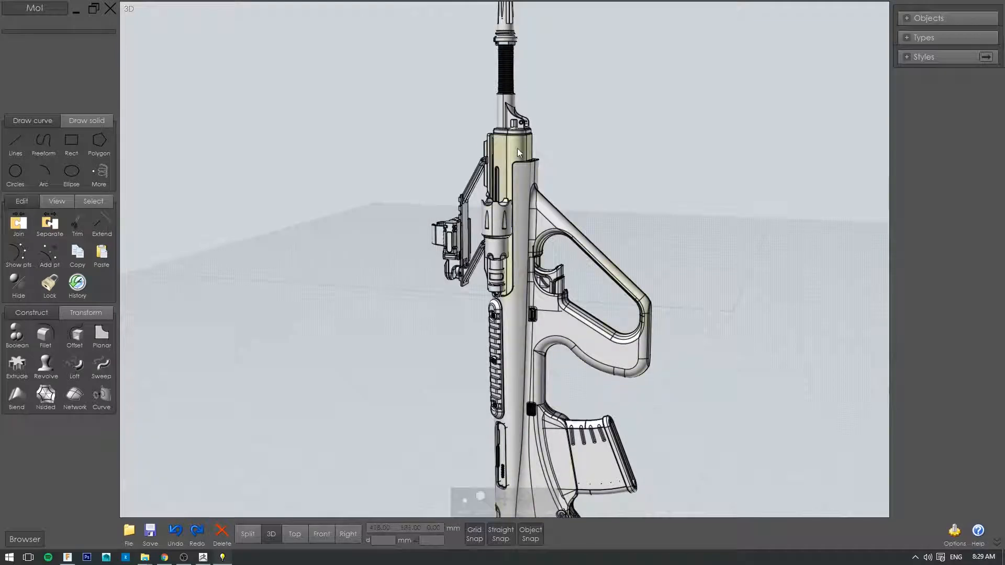
Step: Examine the imported rifle's sight, flashlight and opposite side from several angles and distances
scroll(723, 239, down, 3)
right_drag(643, 168, 827, 291)
scroll(695, 245, up, 5)
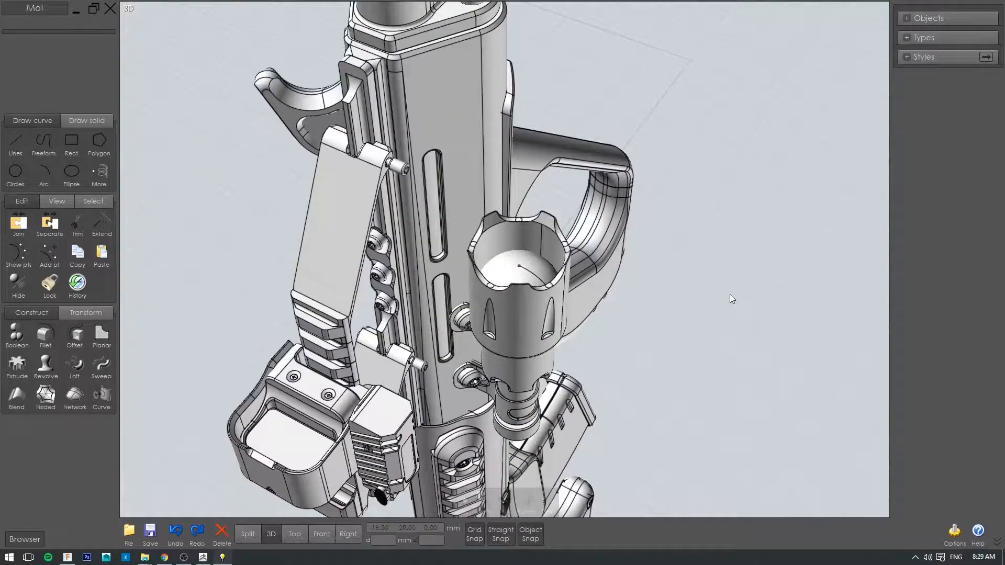
scroll(730, 295, down, 2)
right_drag(740, 307, 419, 362)
right_drag(711, 268, 662, 278)
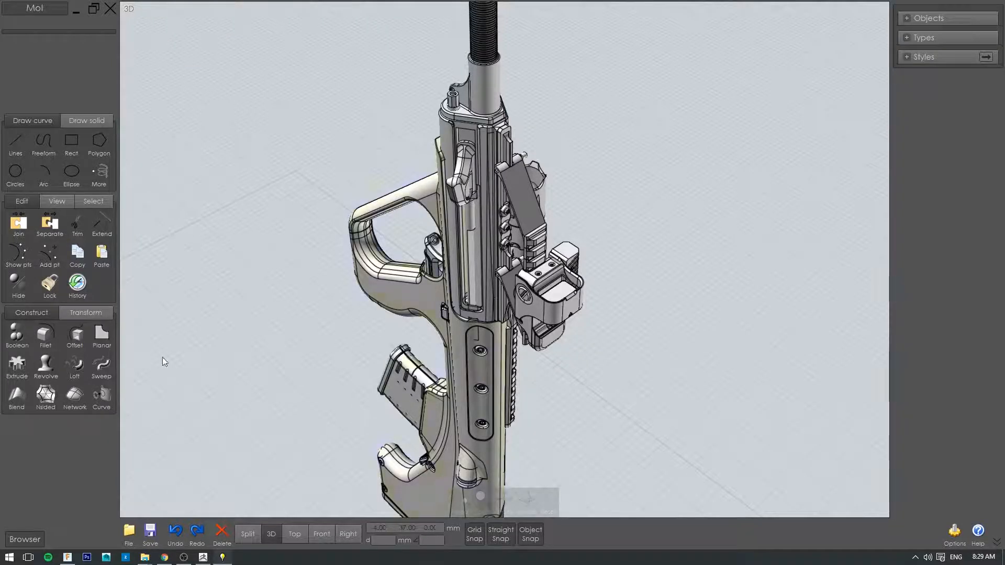
Step: Start exporting the rifle to the GEOMETRY folder as a Wavefront OBJ named rifle_fromMOI
click(157, 534)
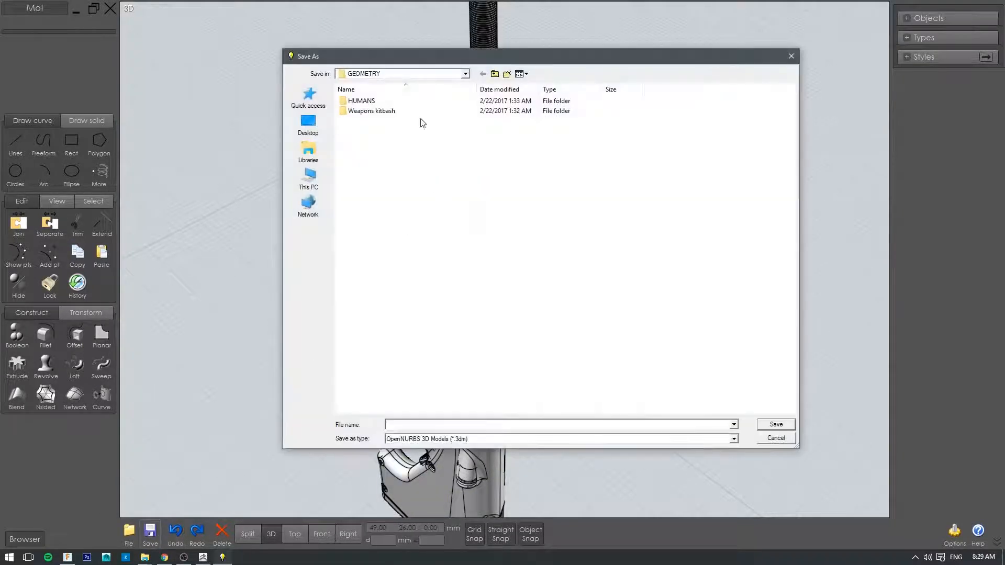
click(423, 442)
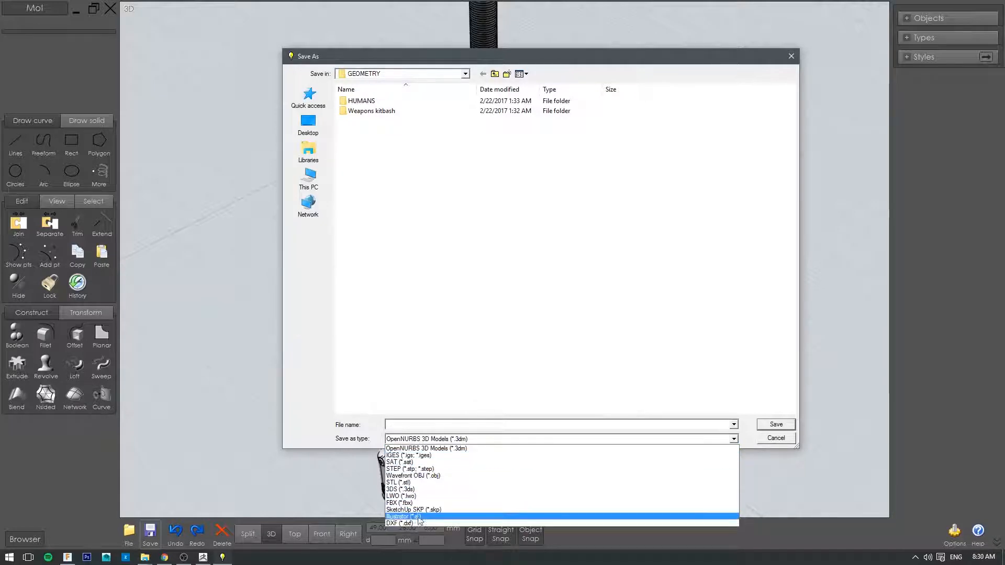
click(445, 475)
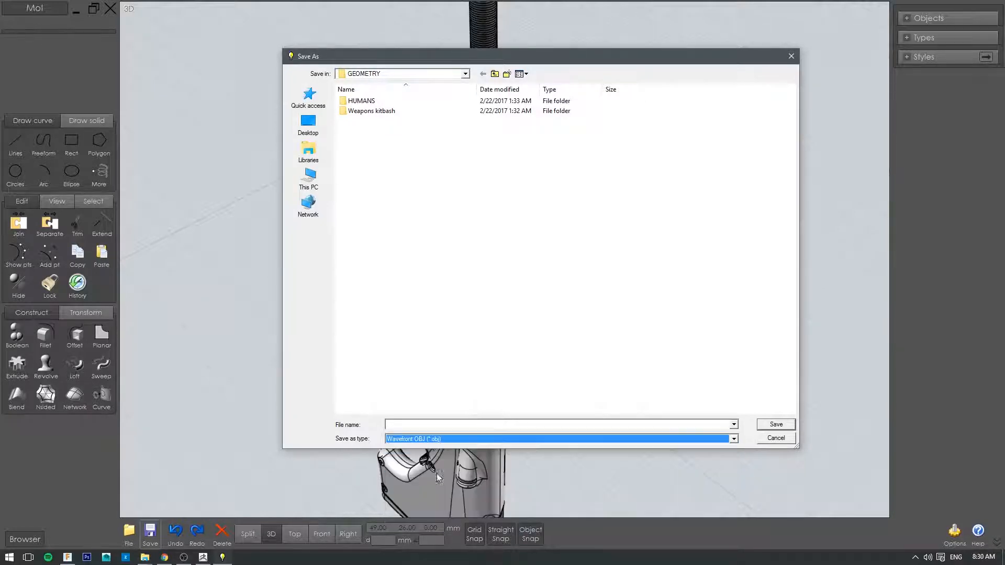
click(456, 424)
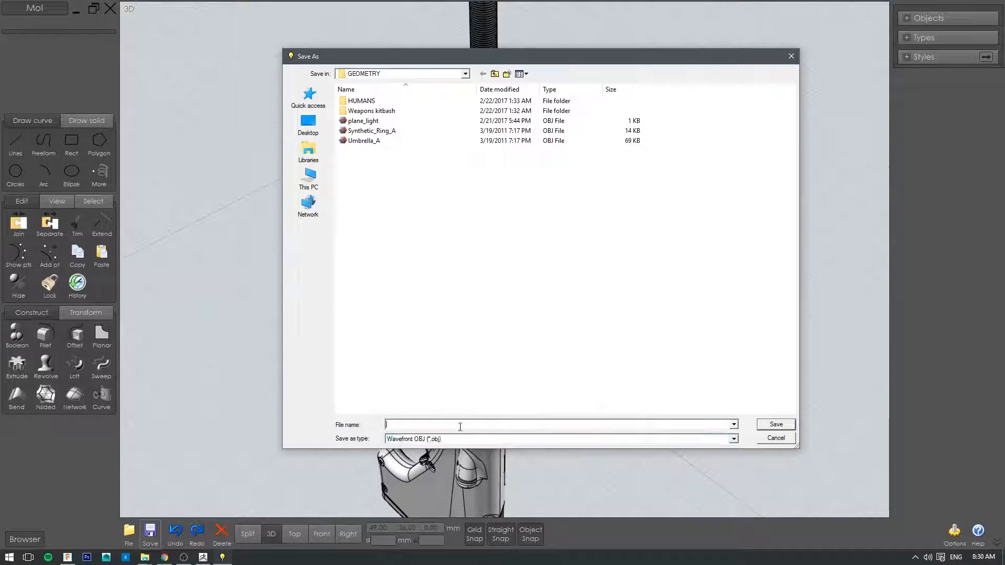
text(rifle)
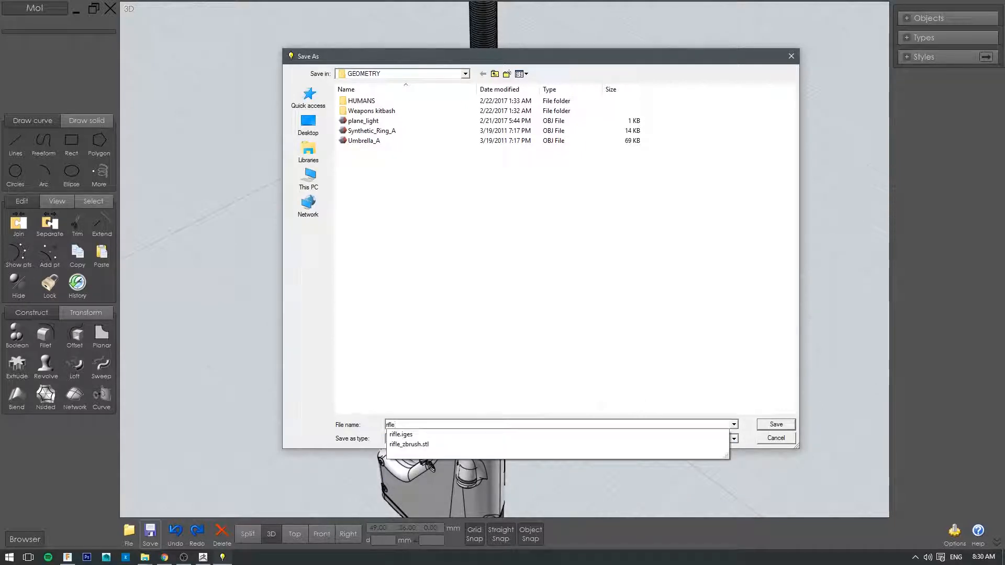
text(_frop)
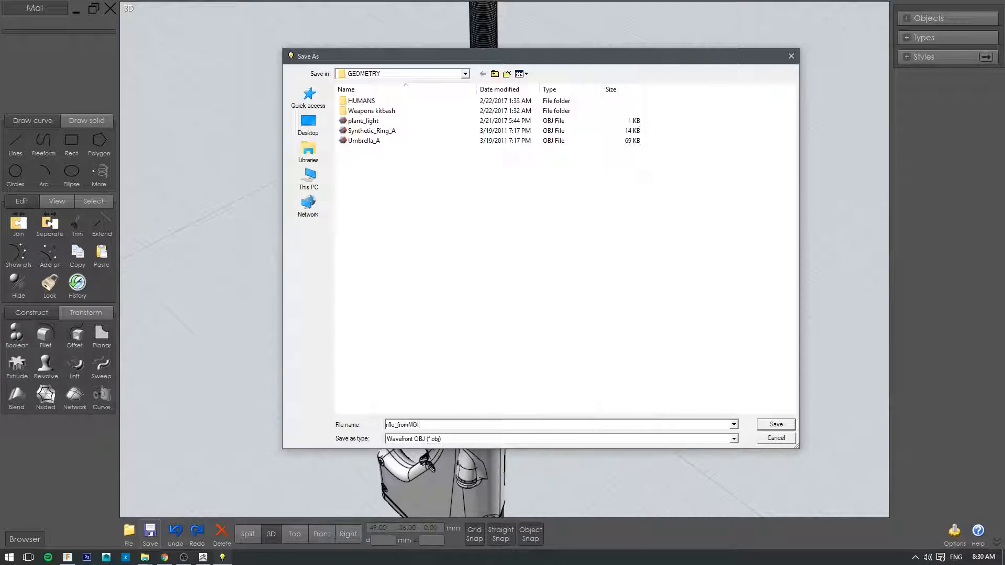
click(776, 425)
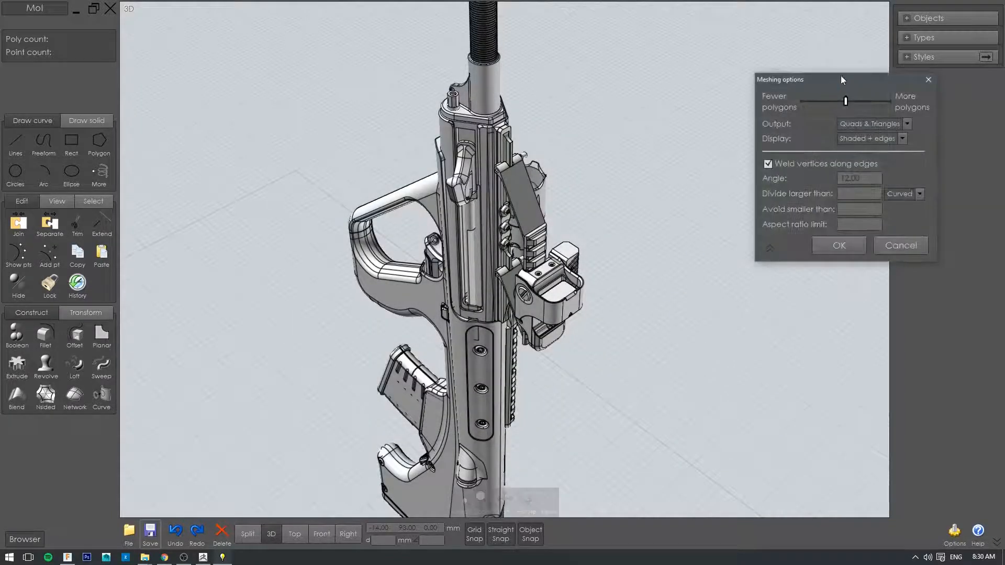
Step: Review the output and display choices in the meshing options with Quads & Triangles output, and cancel the export
drag(841, 76, 794, 132)
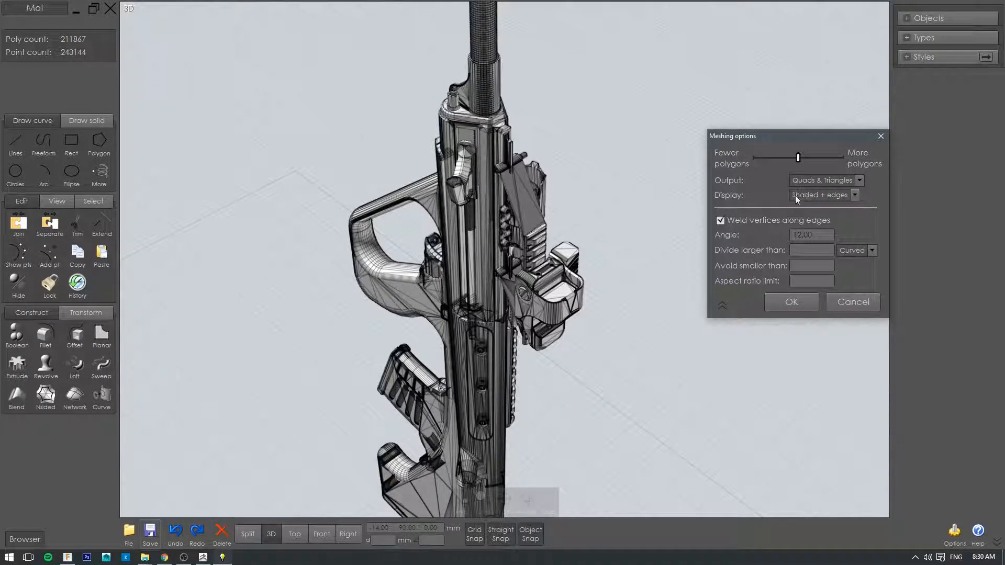
click(849, 181)
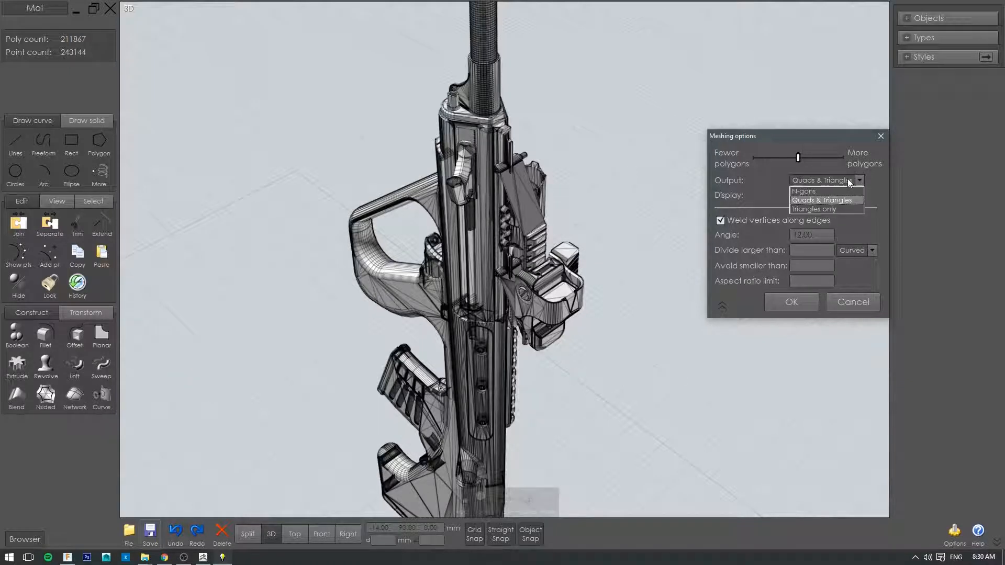
click(818, 200)
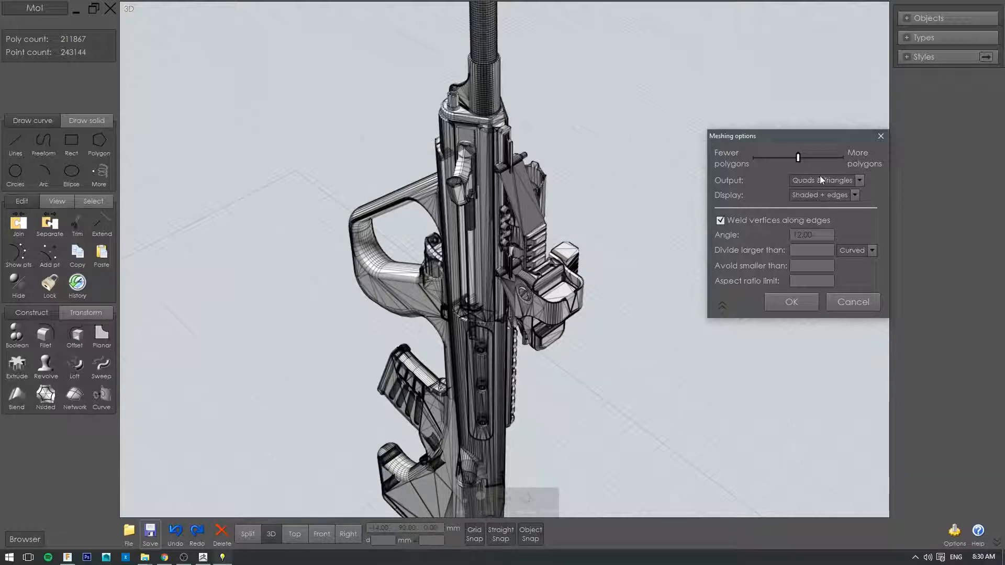
click(819, 193)
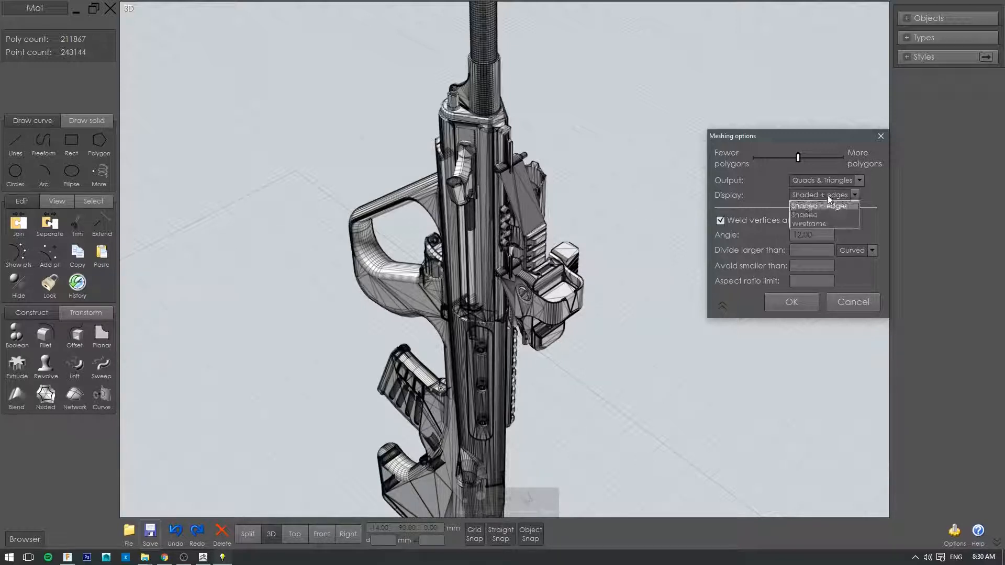
click(809, 226)
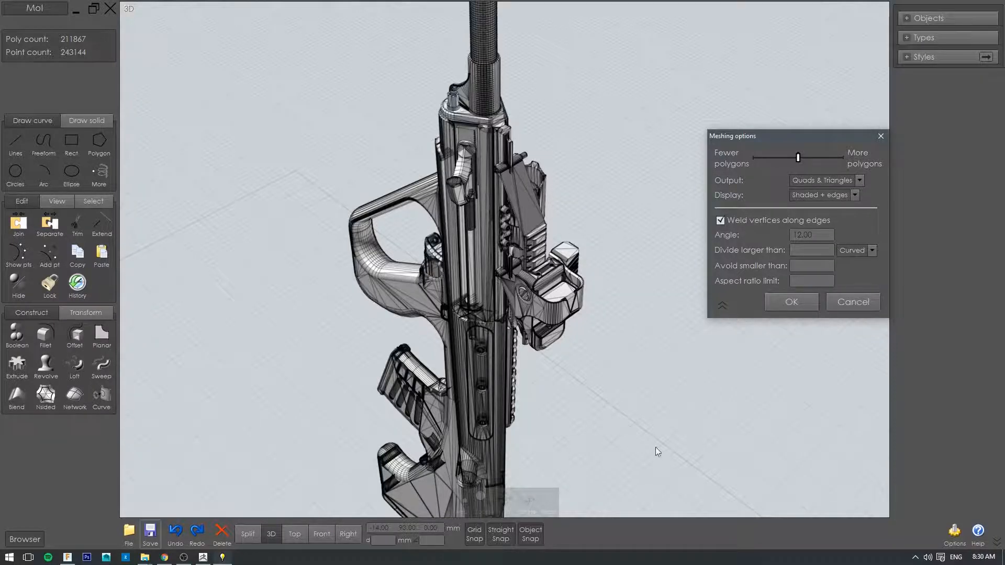
mouse_move(655, 447)
right_down()
mouse_move(608, 399)
mouse_move(669, 388)
mouse_move(664, 259)
mouse_move(689, 241)
right_up()
key(Escape)
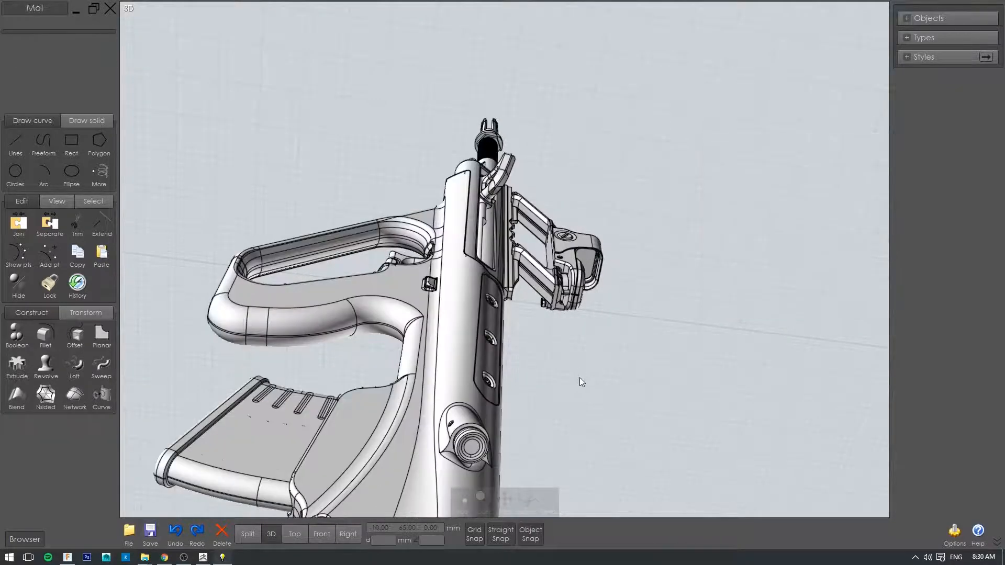
Step: Bring the grip, magazine and receiver into close view and start a Wavefront OBJ export named 1
right_drag(581, 377, 635, 321)
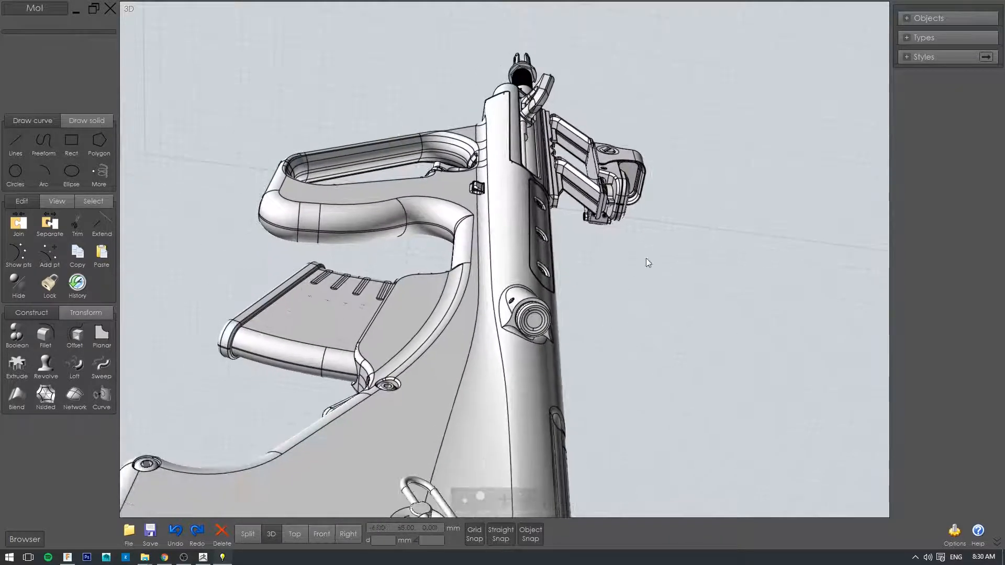
right_drag(649, 262, 644, 276)
right_drag(622, 332, 602, 262)
scroll(573, 276, up, 4)
scroll(572, 272, down, 3)
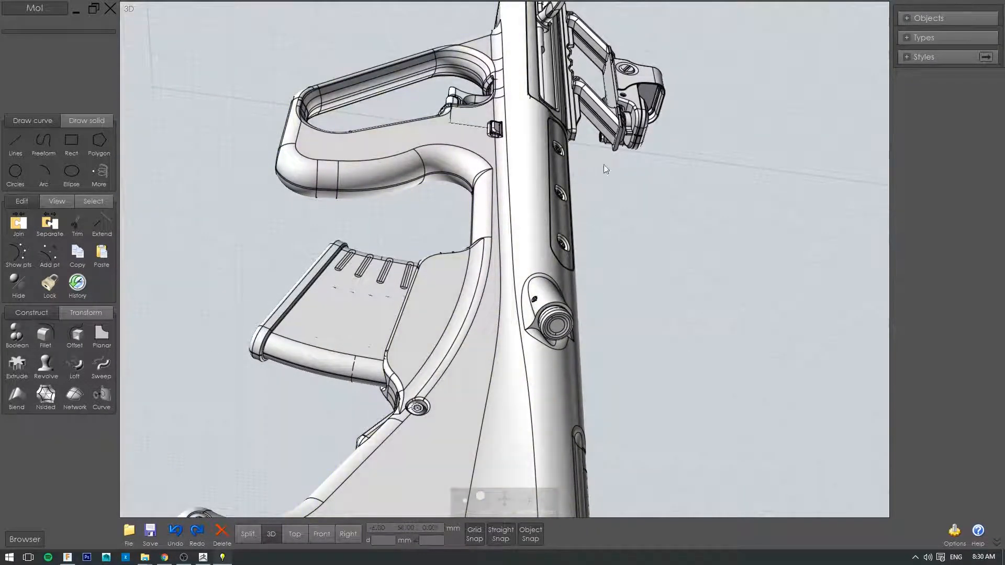
right_drag(606, 161, 643, 287)
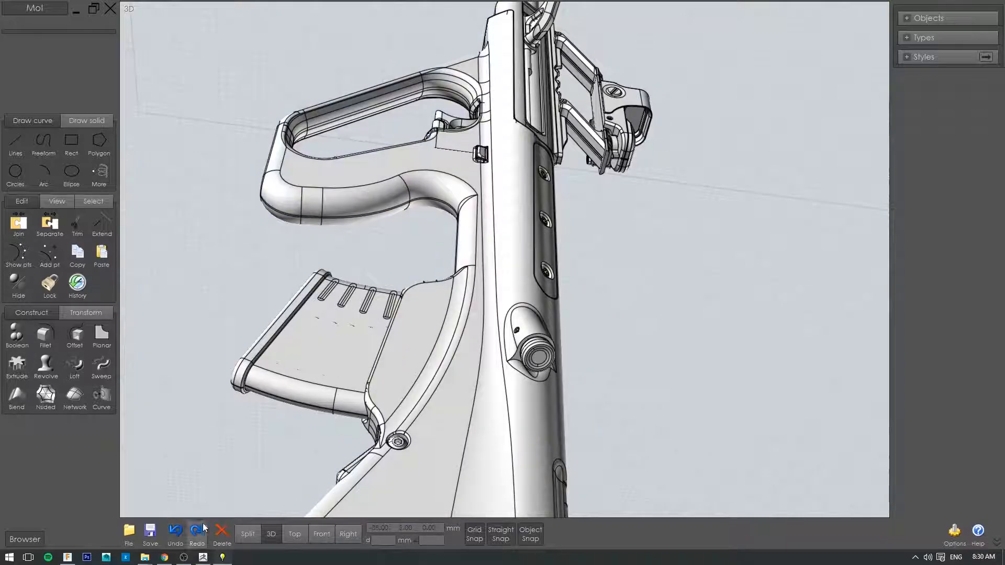
click(151, 530)
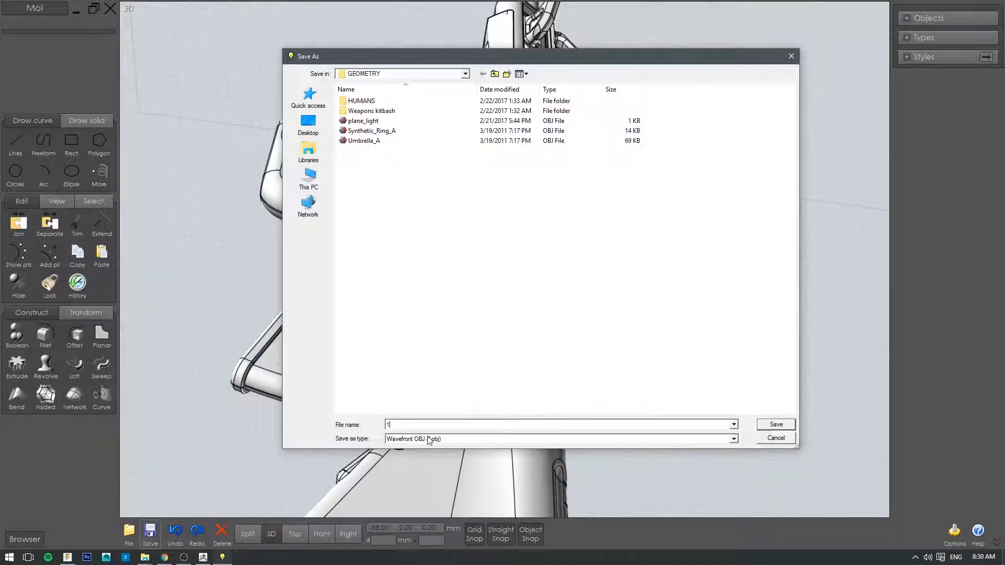
click(775, 424)
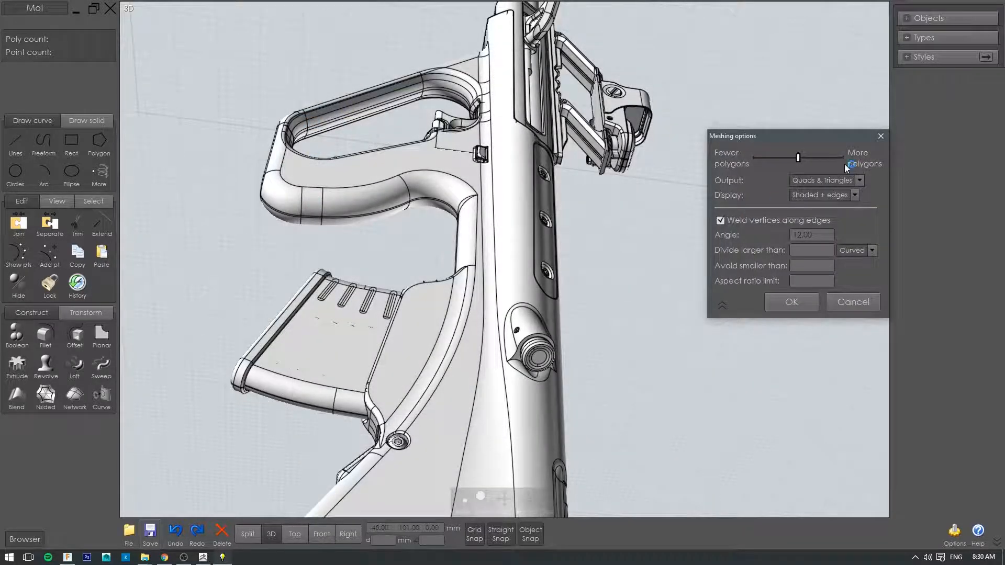
Step: Keep Quads & Triangles output and divide all polygons larger than 2, planar surfaces included
click(849, 181)
click(837, 199)
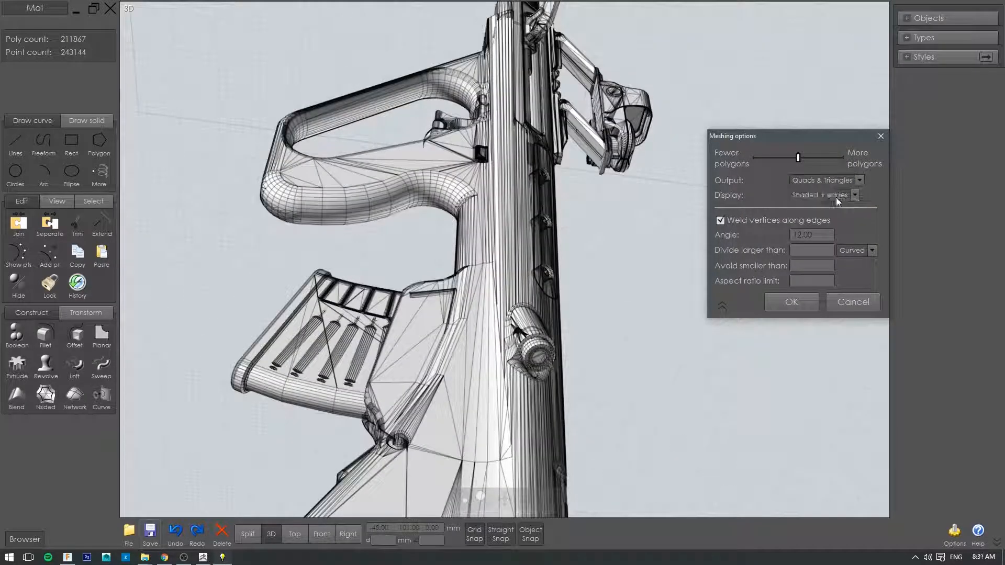
click(853, 251)
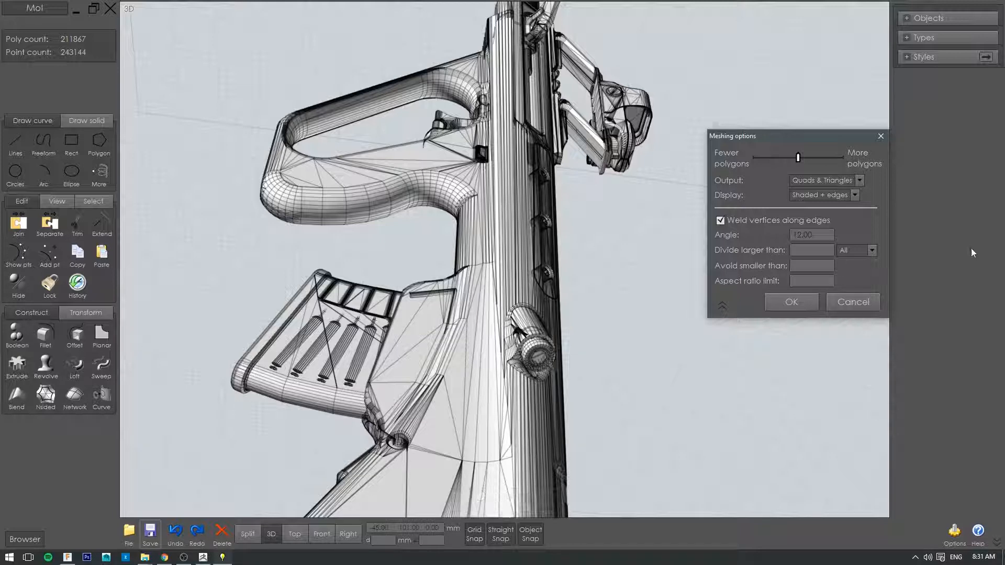
scroll(495, 440, down, 2)
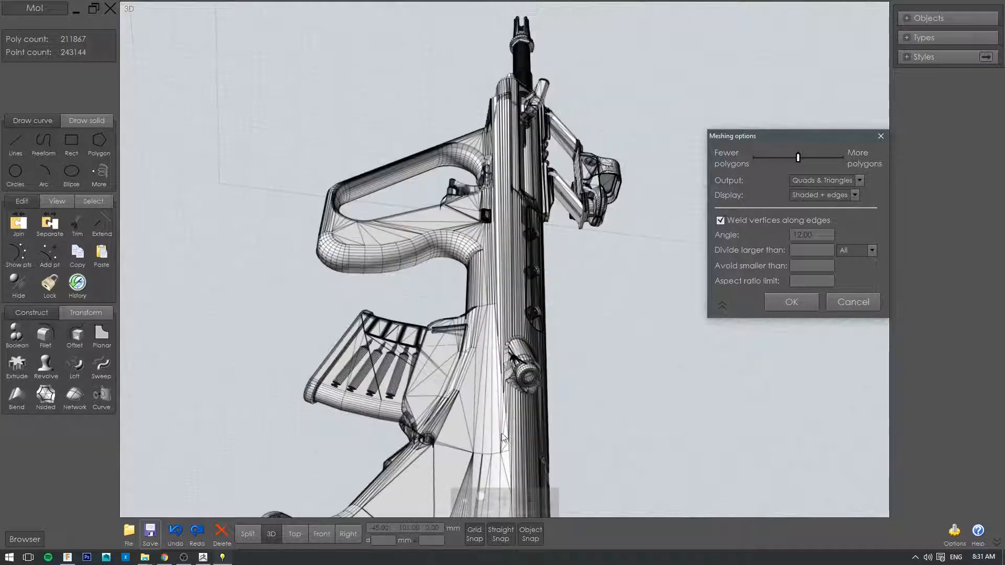
scroll(694, 319, up, 2)
click(805, 249)
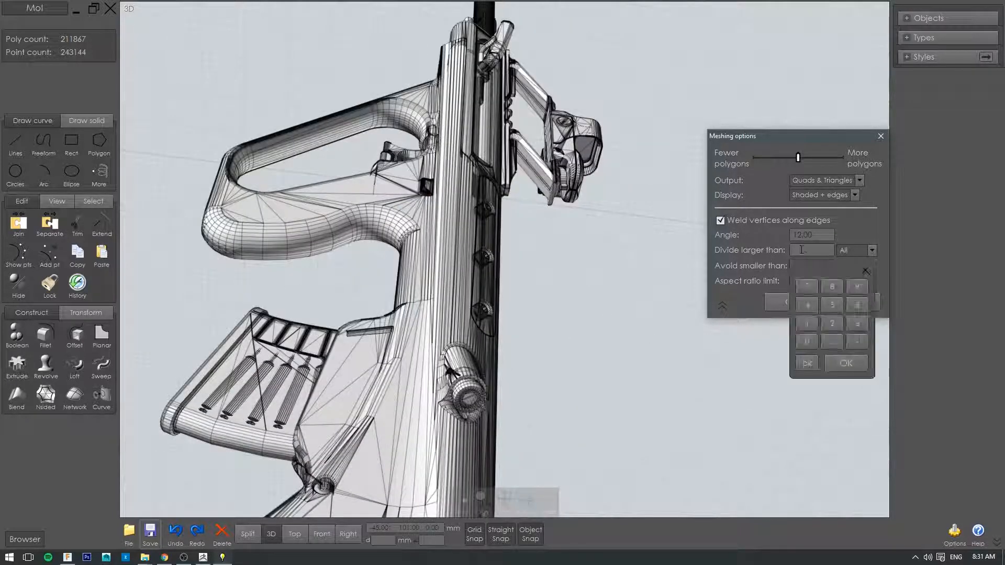
click(839, 325)
click(845, 363)
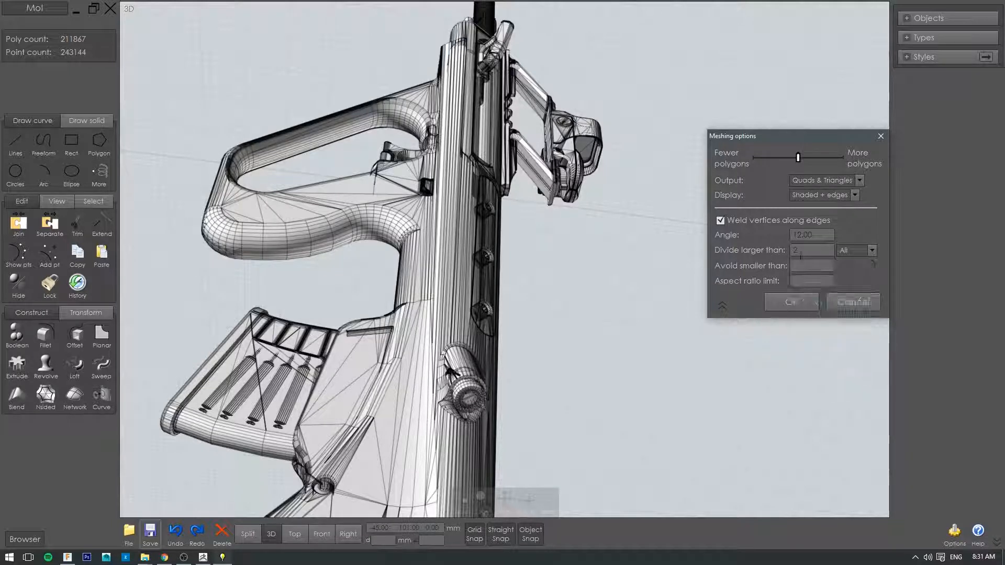
Step: Set both the Avoid smaller than value and the Aspect ratio limit to 2 in the meshing options
click(811, 266)
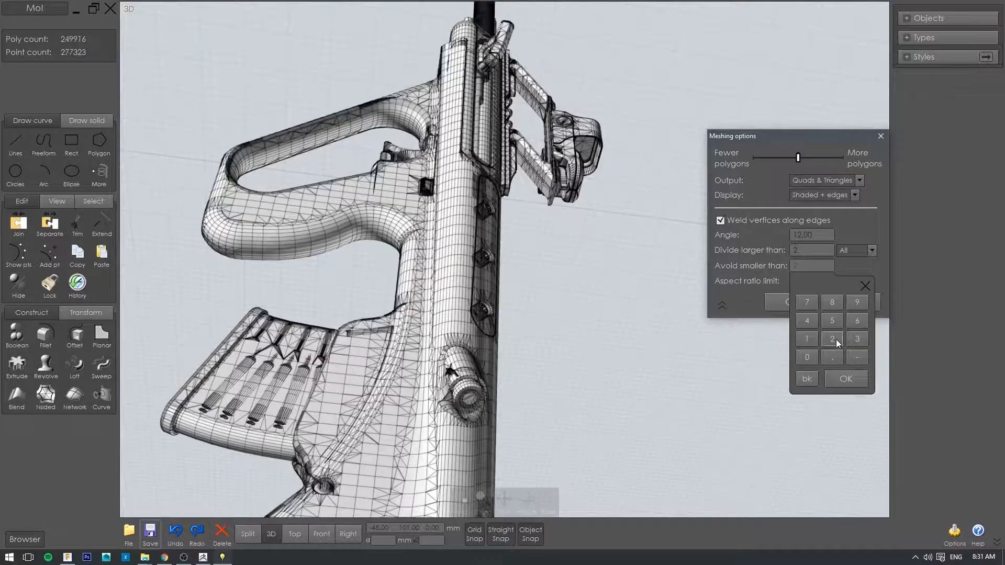
click(832, 339)
click(845, 379)
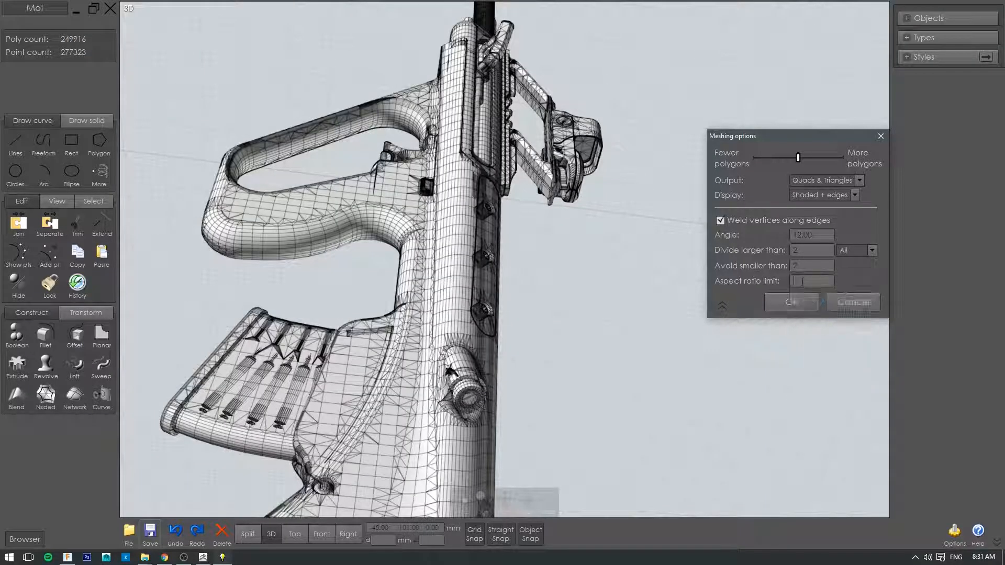
click(804, 282)
click(832, 355)
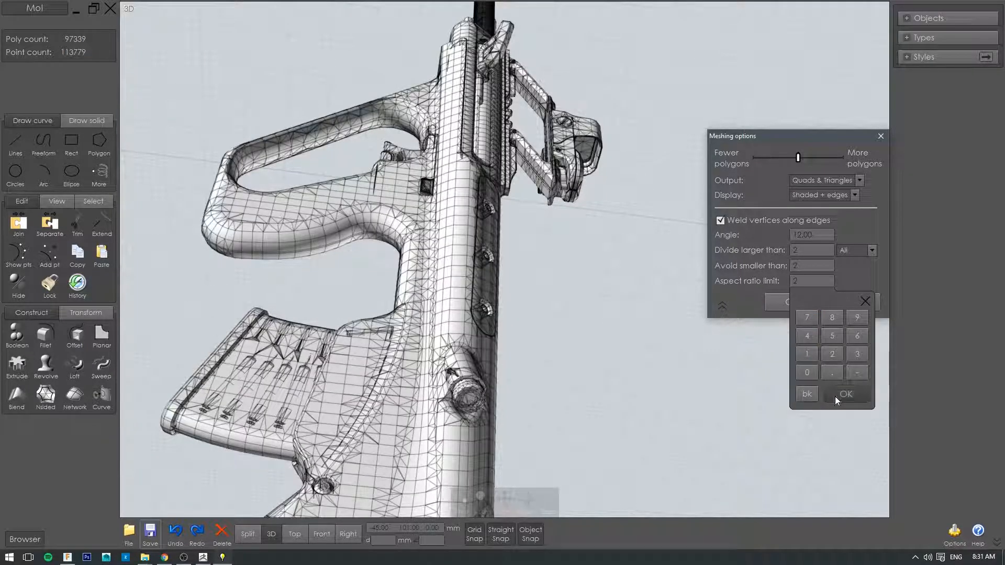
click(837, 396)
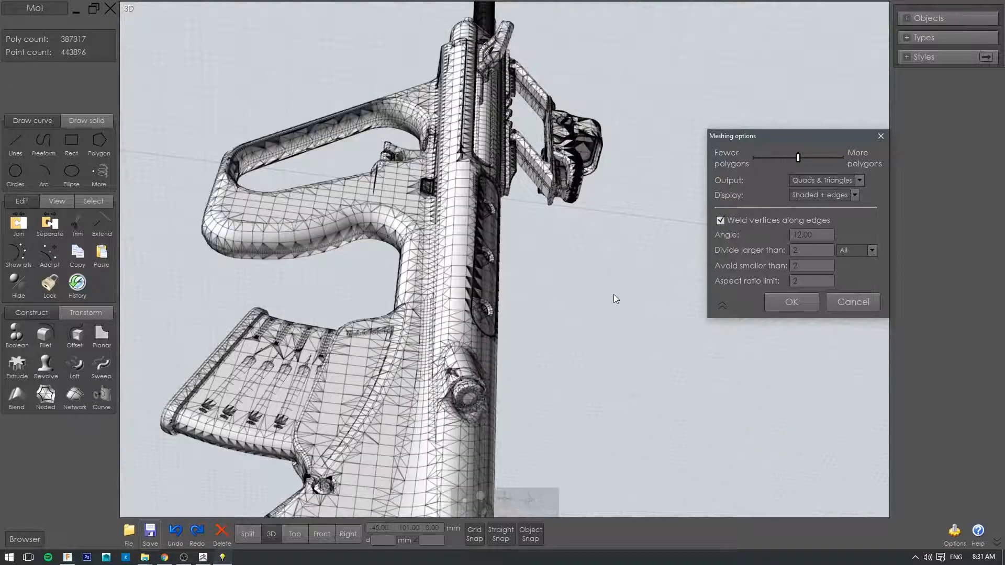
Step: Inspect the preview mesh around the sight, knurled knob and flashlight up close, and cancel the export
right_drag(603, 314, 439, 352)
scroll(445, 212, up, 2)
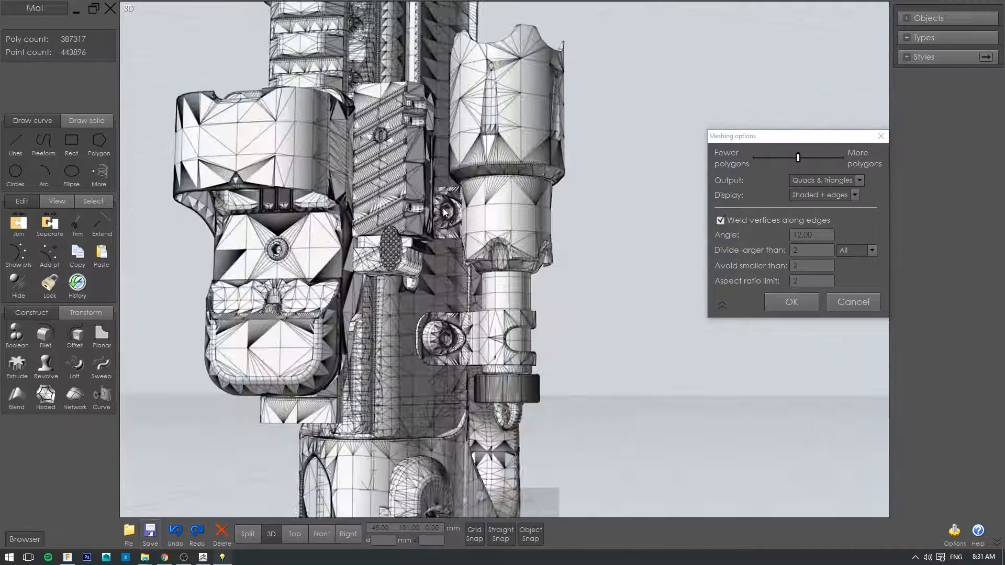
scroll(443, 208, up, 2)
scroll(353, 225, up, 2)
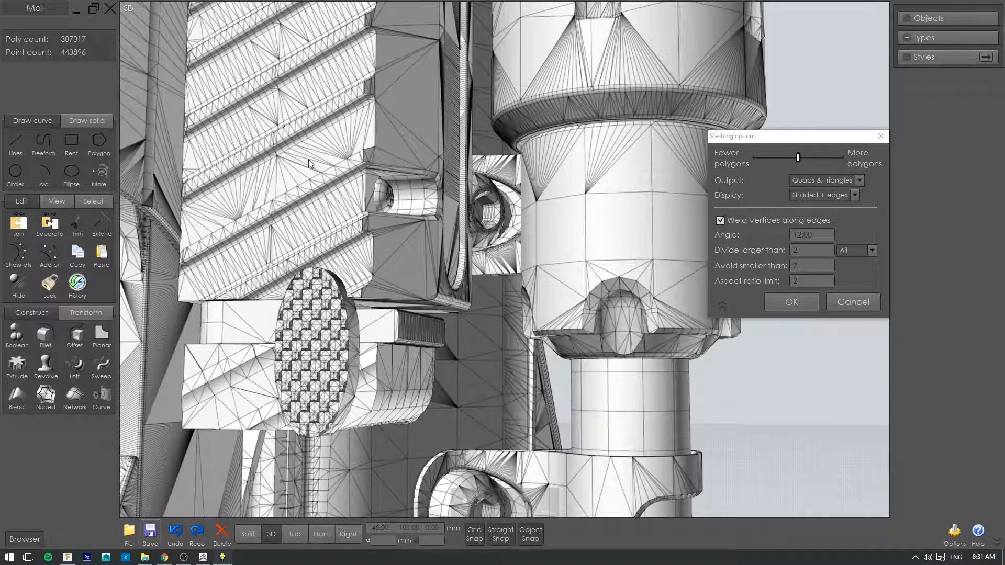
scroll(380, 209, down, 2)
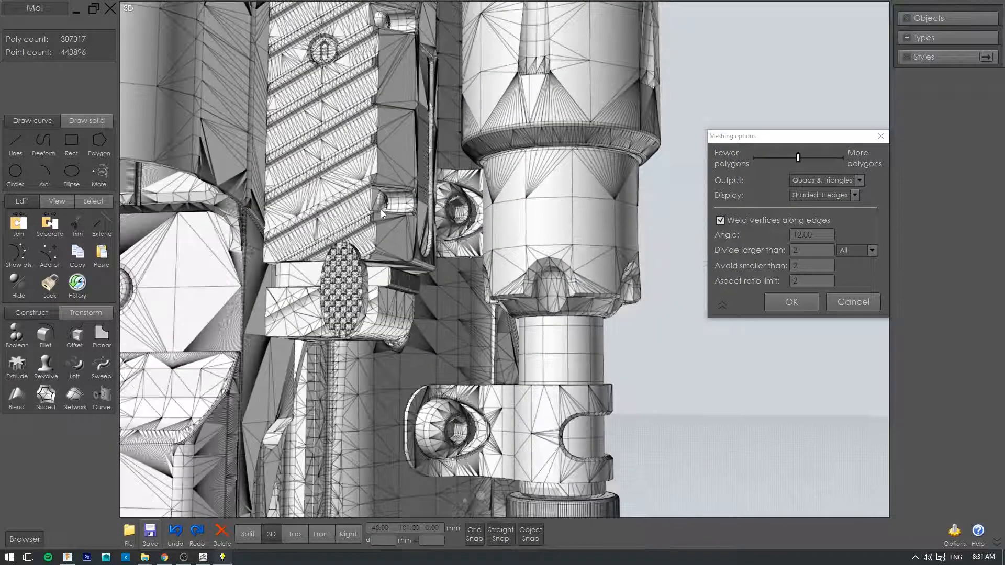
scroll(599, 284, down, 2)
scroll(628, 309, down, 2)
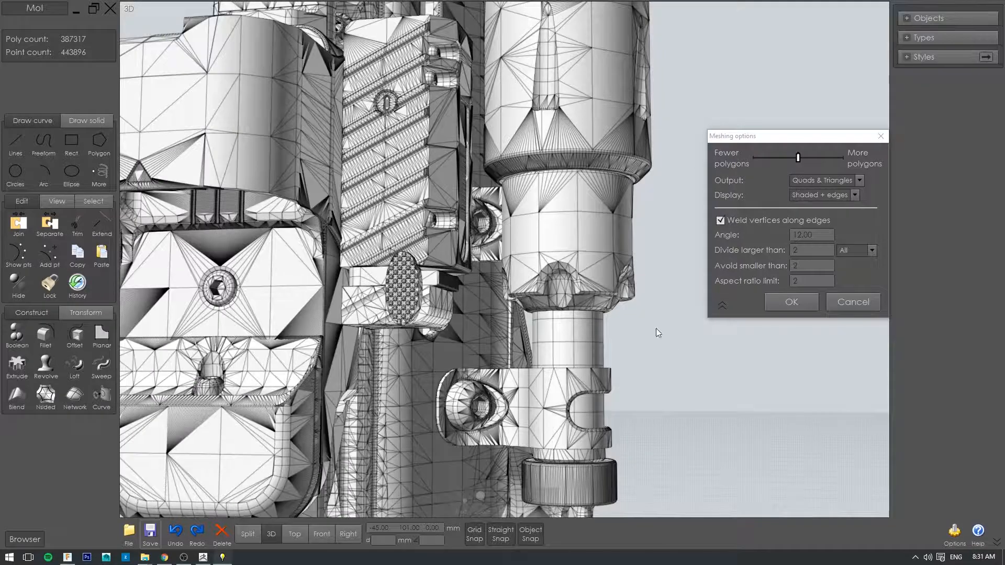
scroll(665, 356, down, 2)
key(Escape)
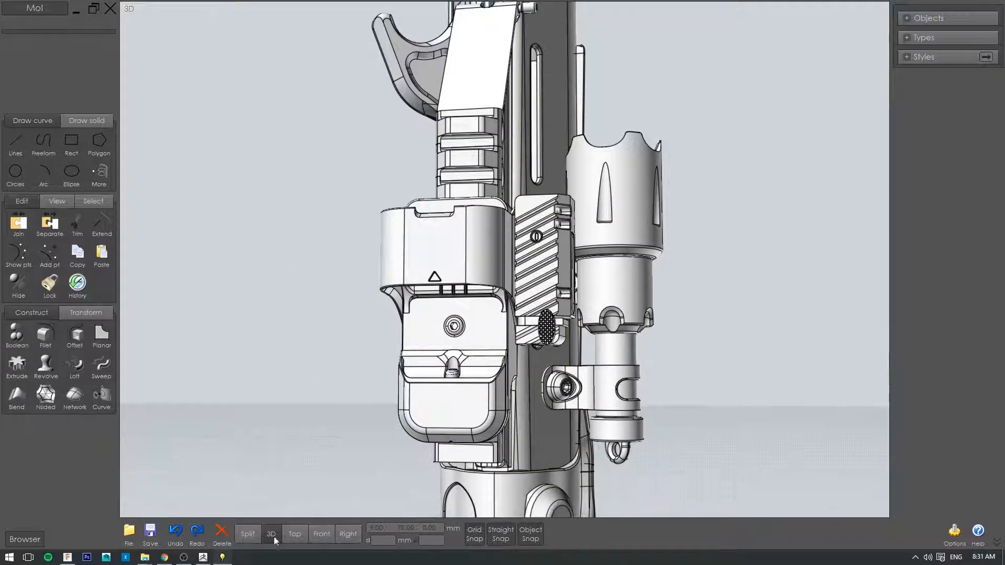
Step: Start a Wavefront OBJ export named 1 and raise the mesh density until the angle reads 4.29
click(130, 533)
click(159, 485)
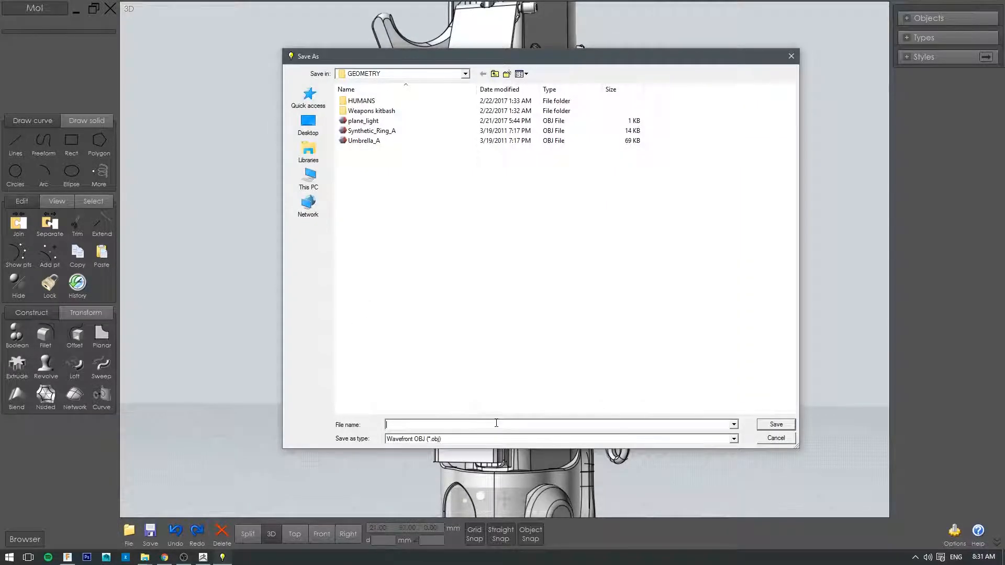
text(1)
click(776, 425)
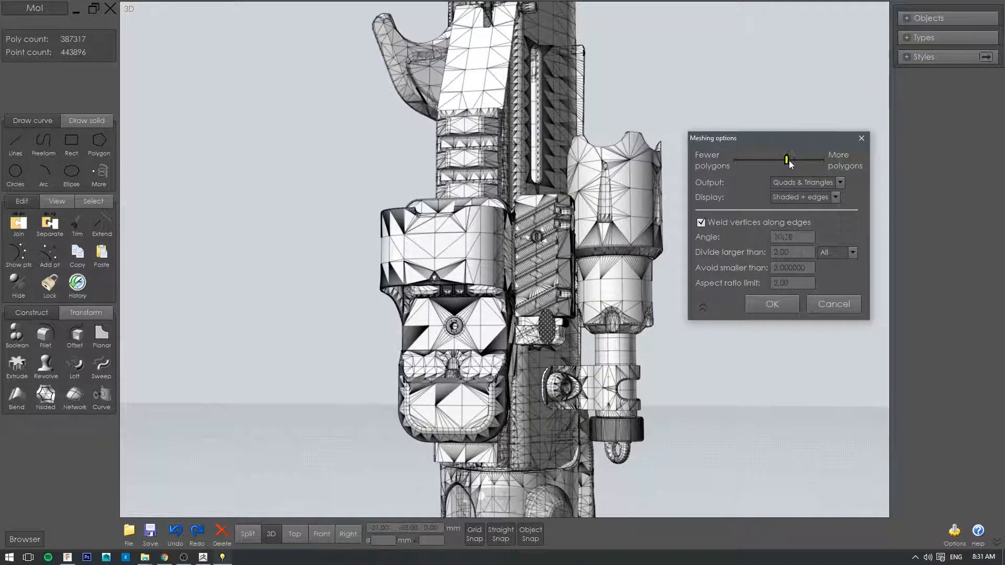
drag(790, 160, 820, 166)
drag(817, 166, 811, 164)
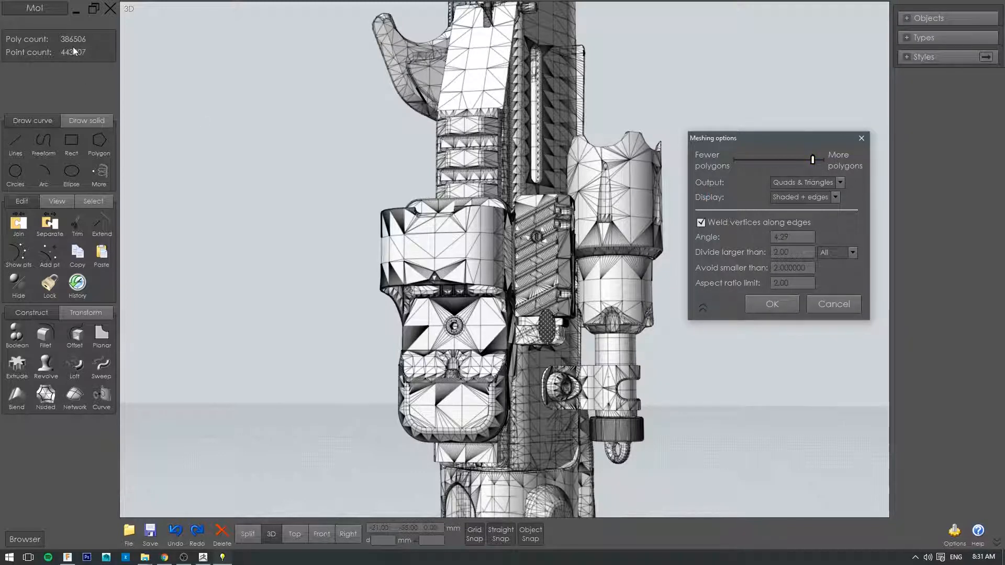
Step: Turn the preview to a side view of the sight and rail, and set the meshing angle to 2
scroll(477, 193, down, 2)
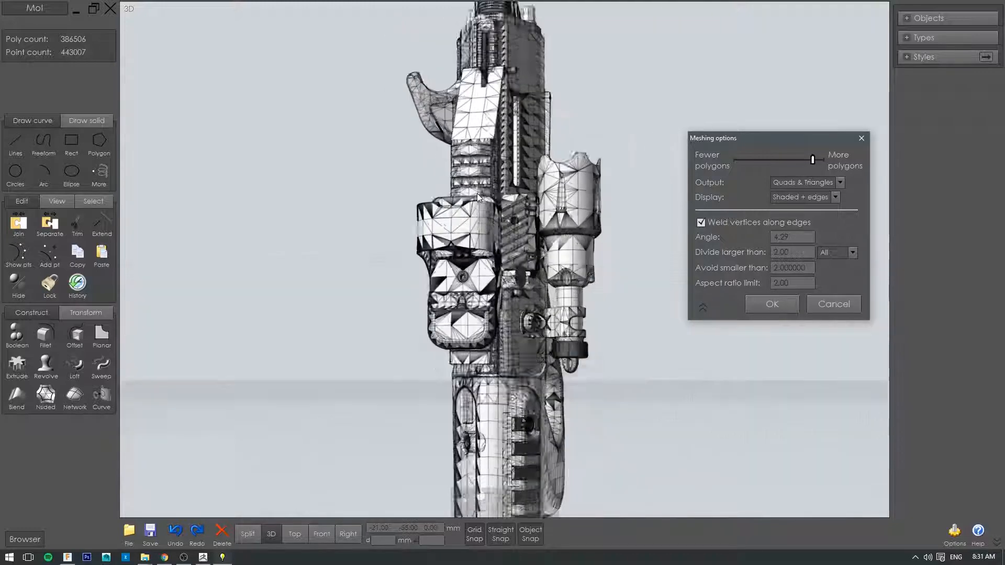
scroll(476, 193, up, 4)
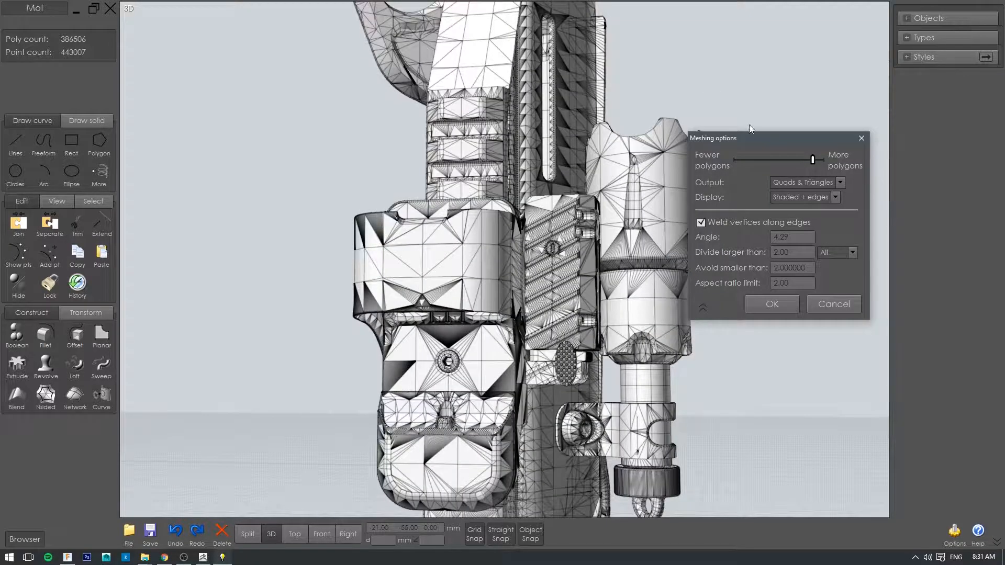
right_drag(751, 87, 828, 173)
click(782, 237)
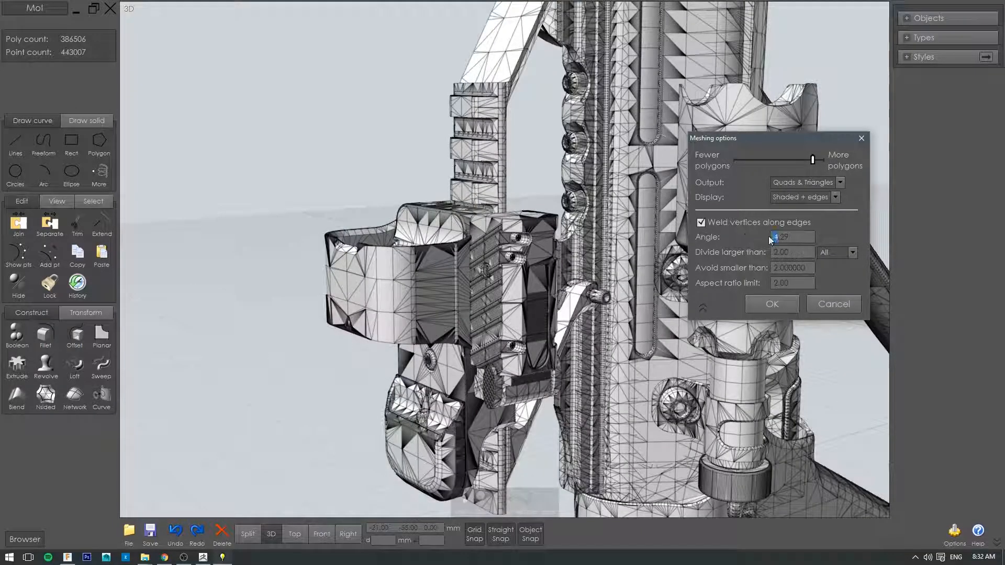
click(771, 236)
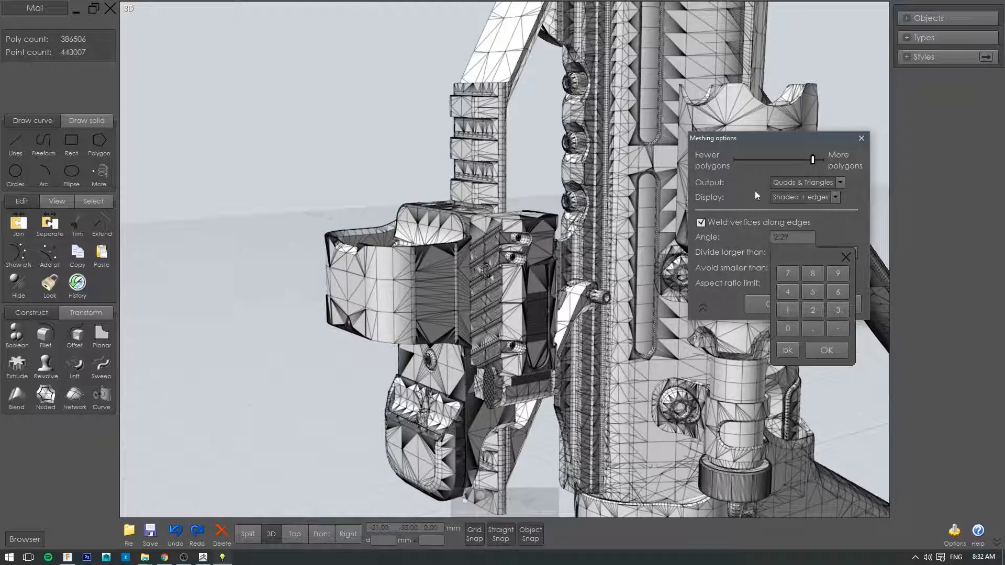
click(803, 239)
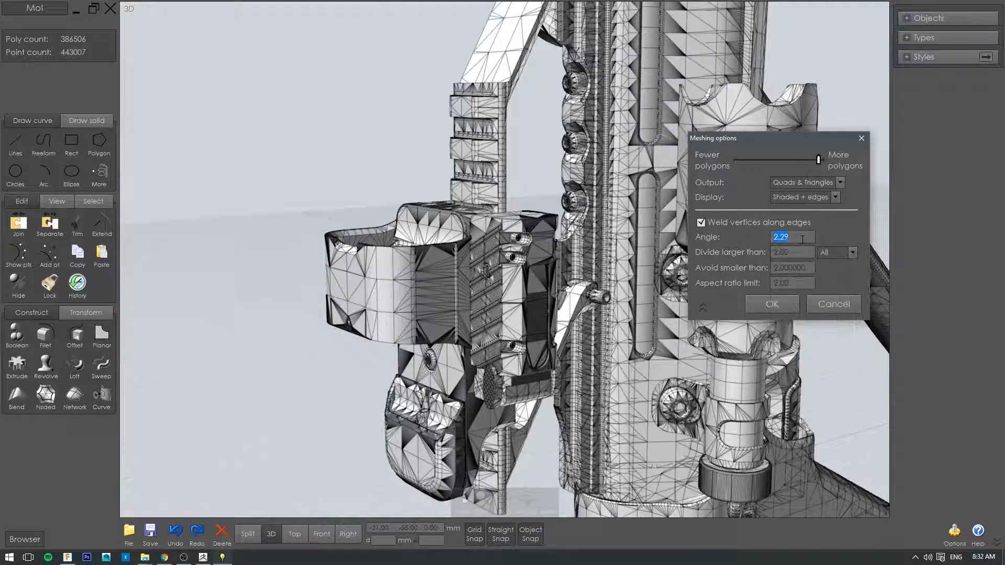
text(2)
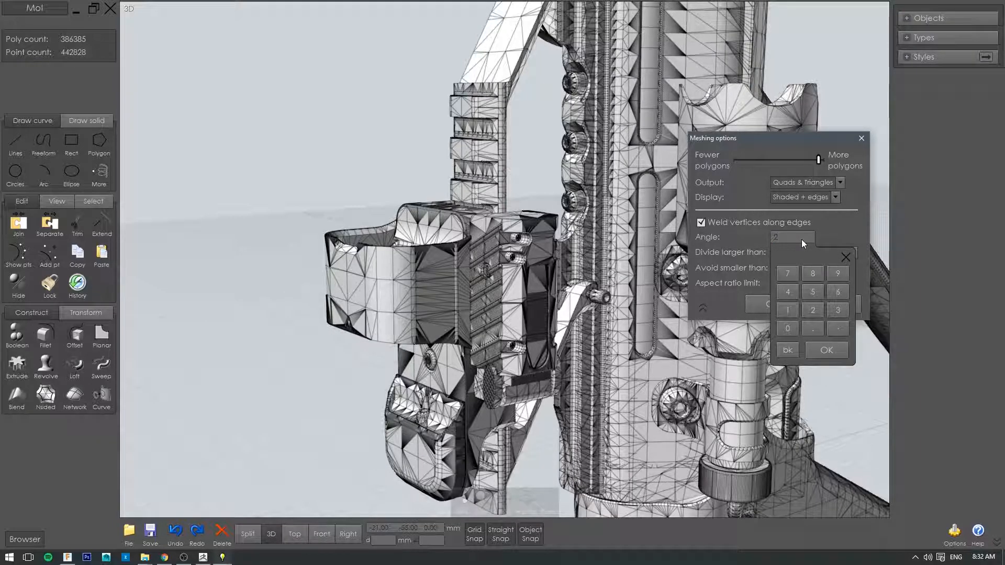
click(827, 351)
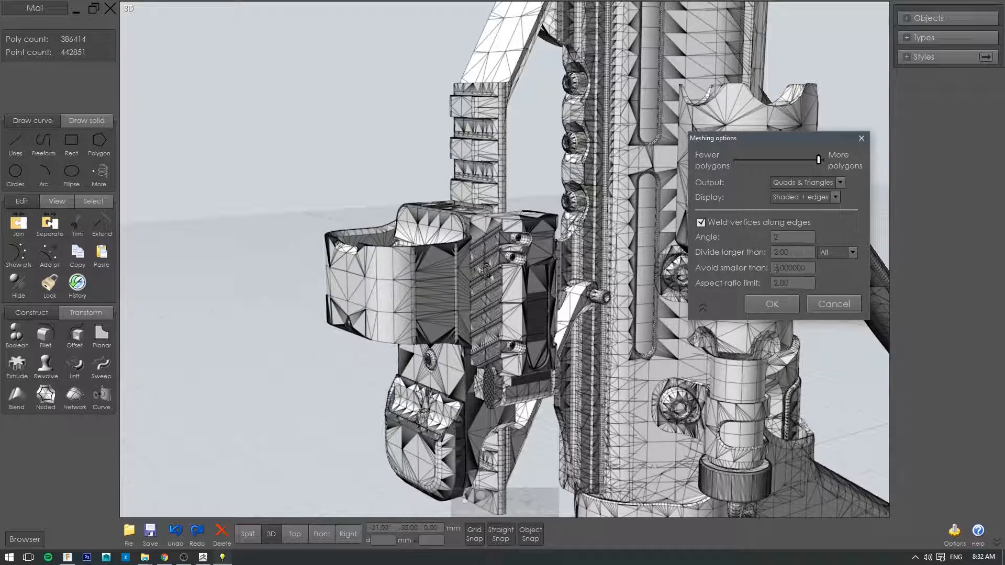
Step: Set the Avoid smaller than value to 4 and check the preview mesh around the rail and sight mount up close
click(777, 267)
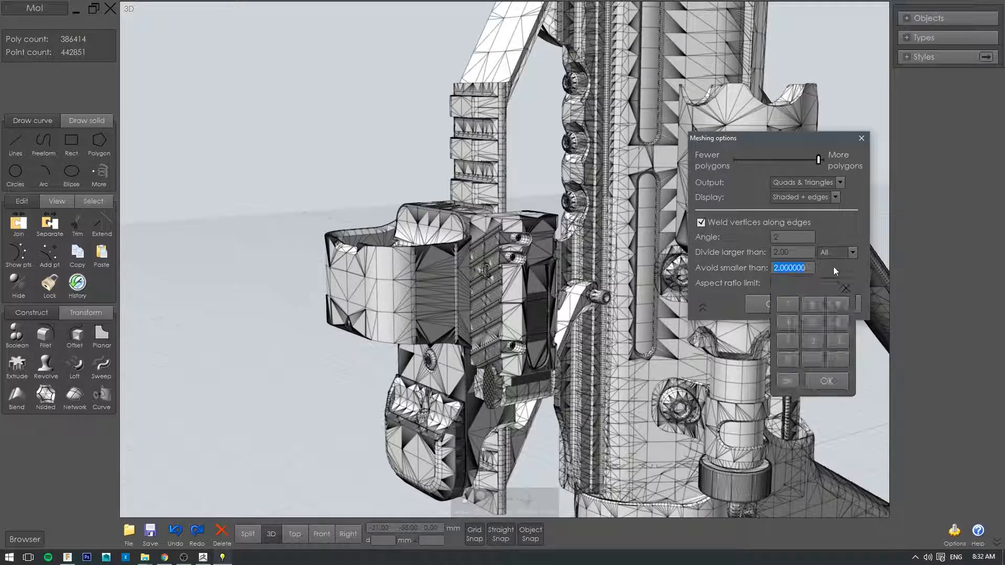
text(2.)
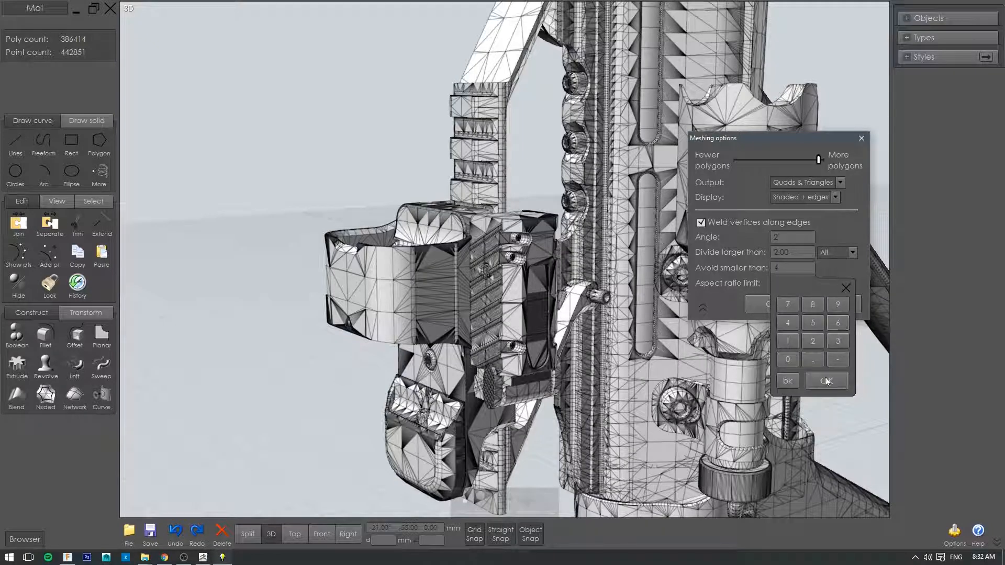
click(827, 382)
scroll(526, 183, up, 1)
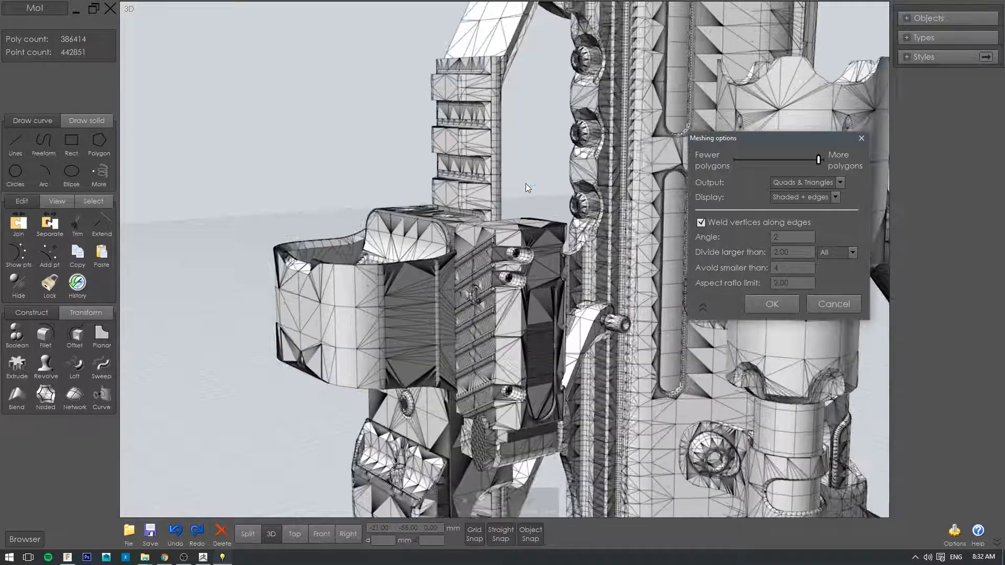
scroll(526, 183, down, 2)
scroll(592, 196, up, 4)
scroll(592, 196, up, 3)
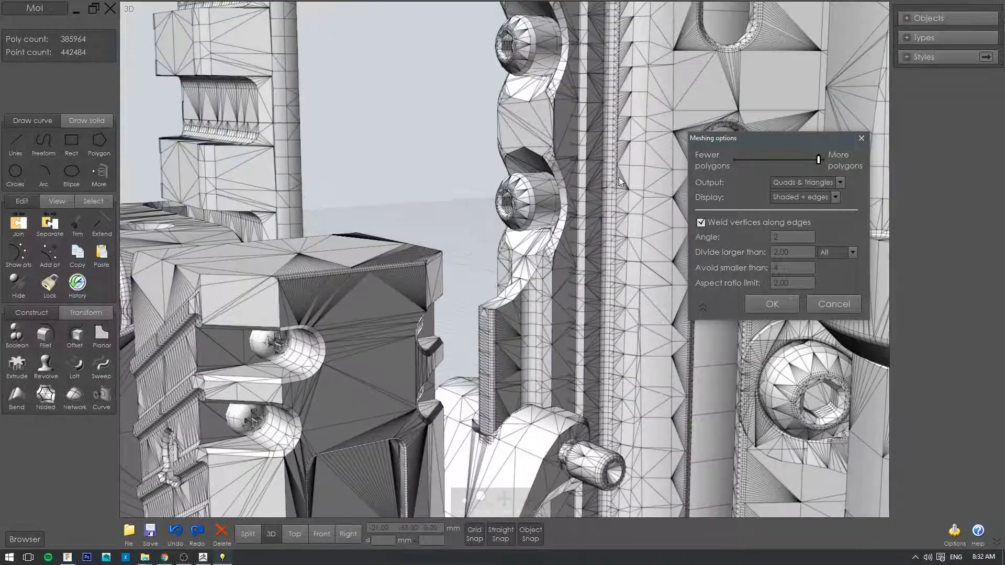
Step: Set the Avoid smaller than value to 12 and bring more of the rifle back into view
click(759, 266)
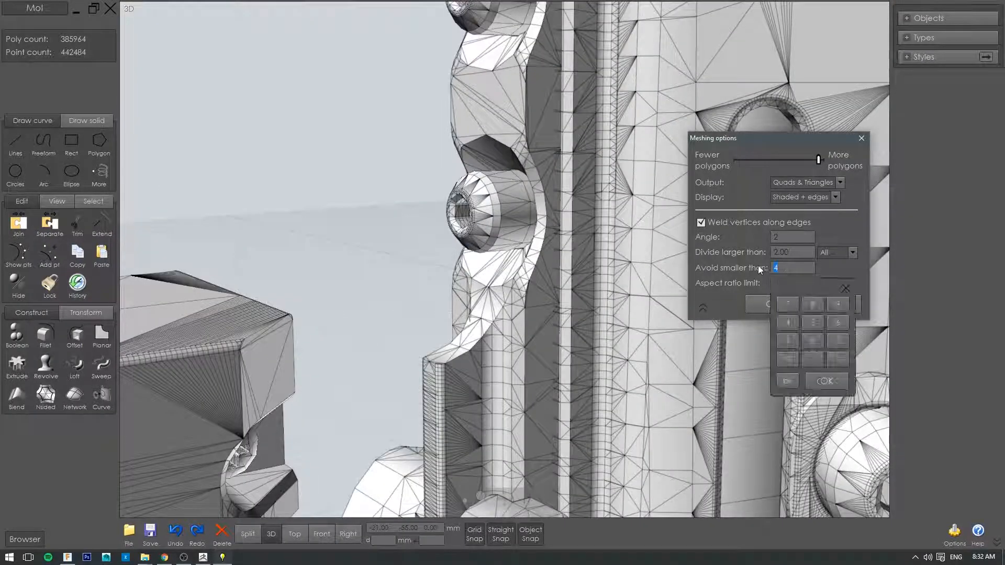
text(12)
click(827, 381)
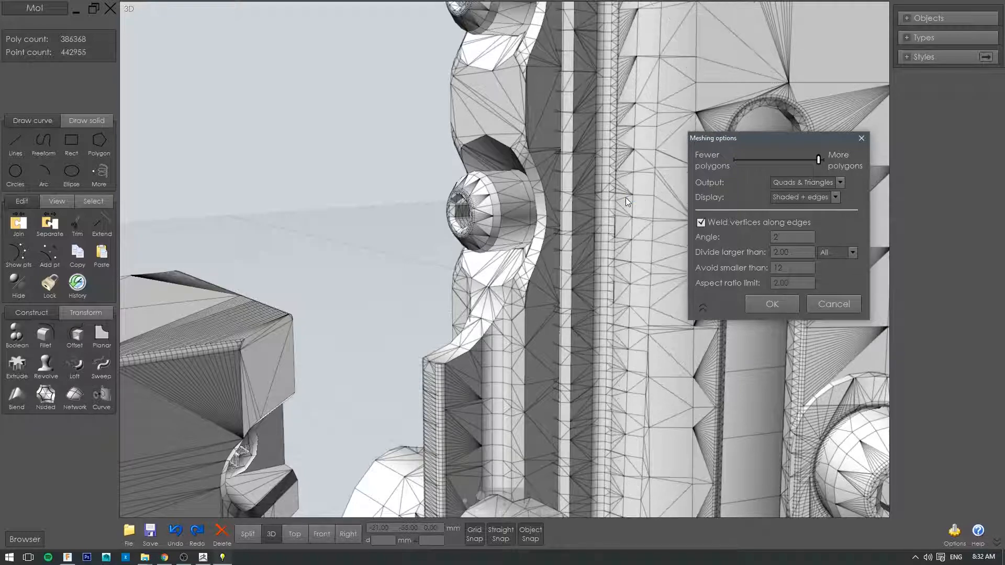
scroll(626, 197, down, 4)
scroll(626, 197, down, 5)
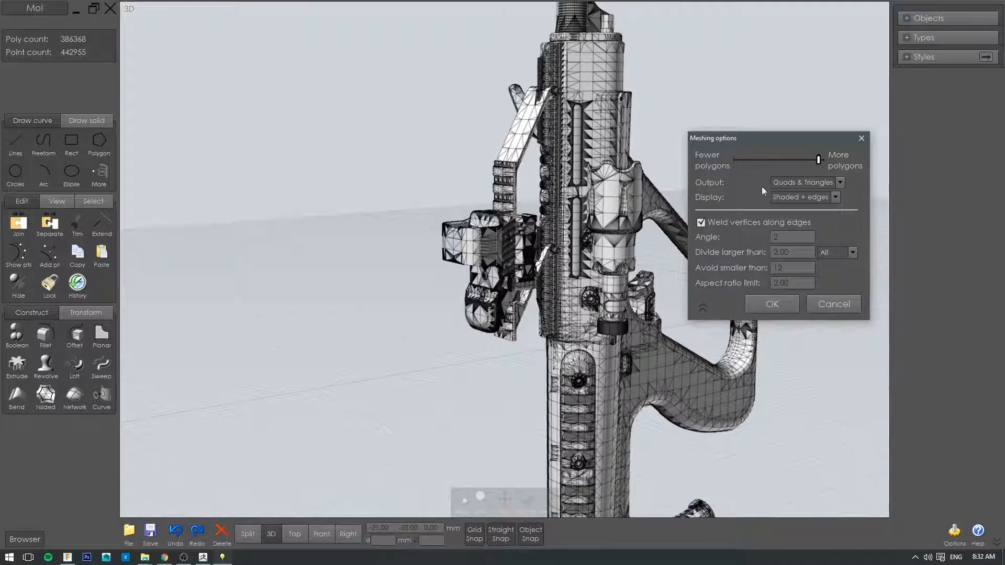
Step: Keep the meshing angle at 2 and set the Aspect ratio limit to 12
click(791, 236)
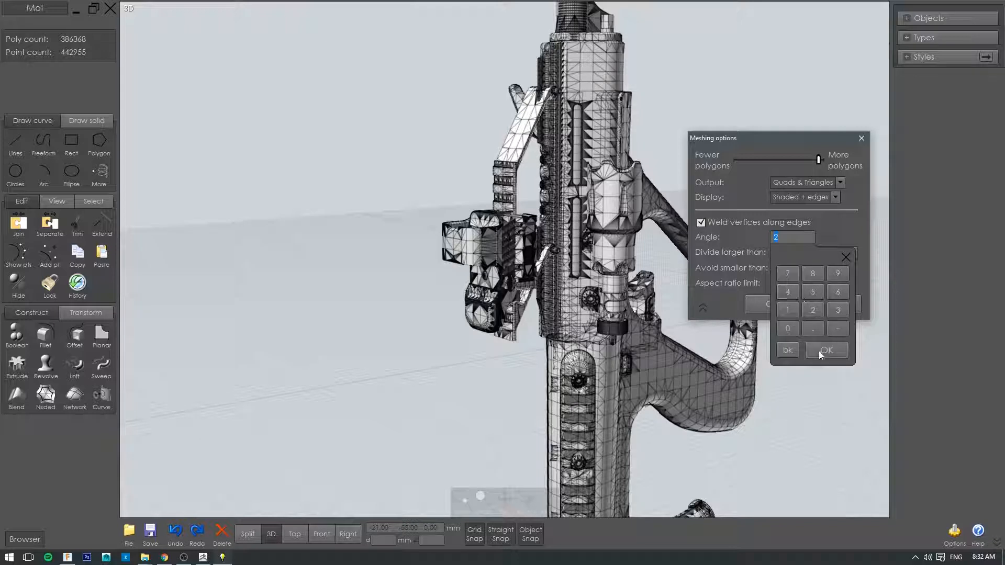
click(819, 351)
click(779, 283)
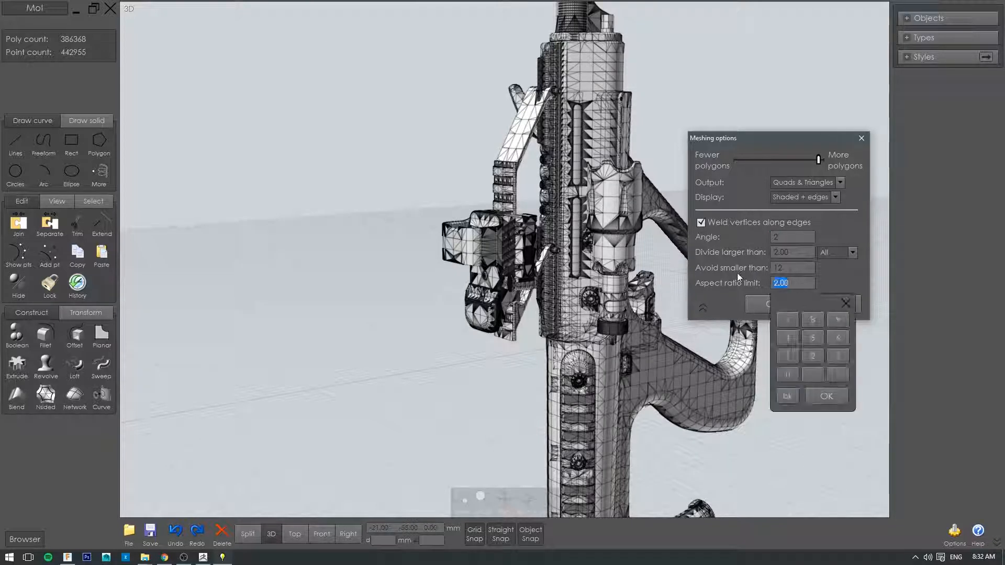
click(788, 356)
click(813, 356)
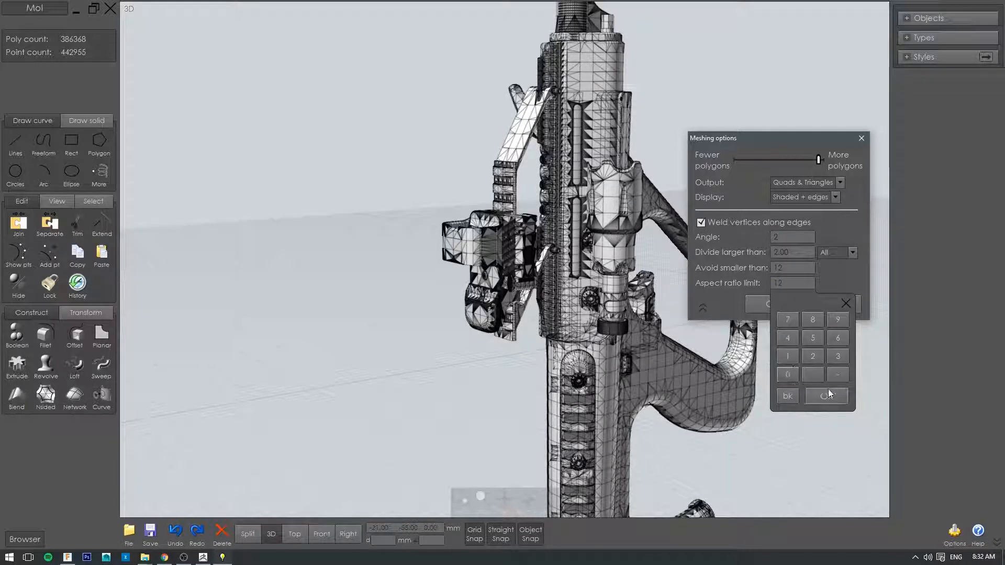
click(826, 397)
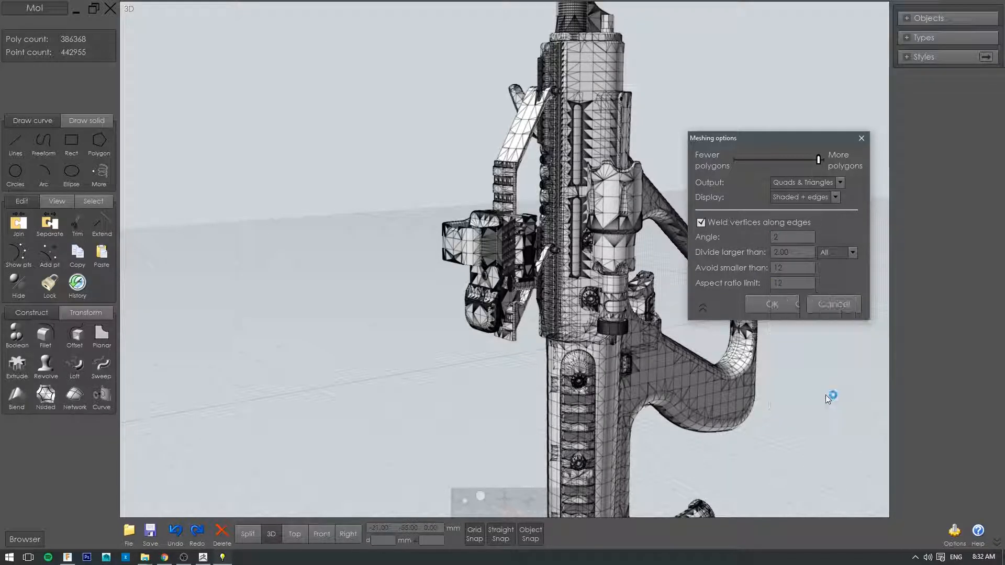
Step: Leave the Avoid smaller than value at 12 and divide polygons larger than 4
click(789, 267)
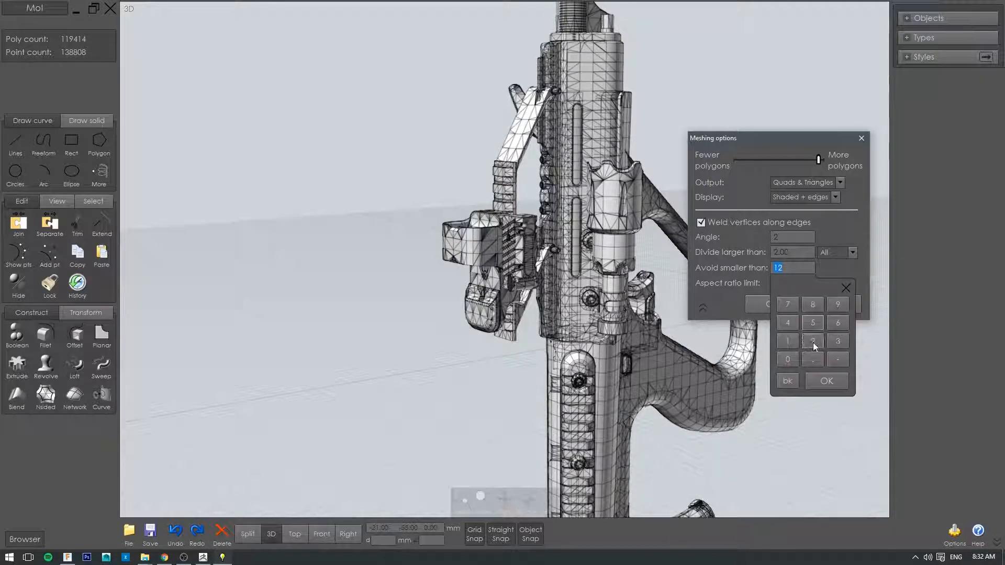
click(777, 250)
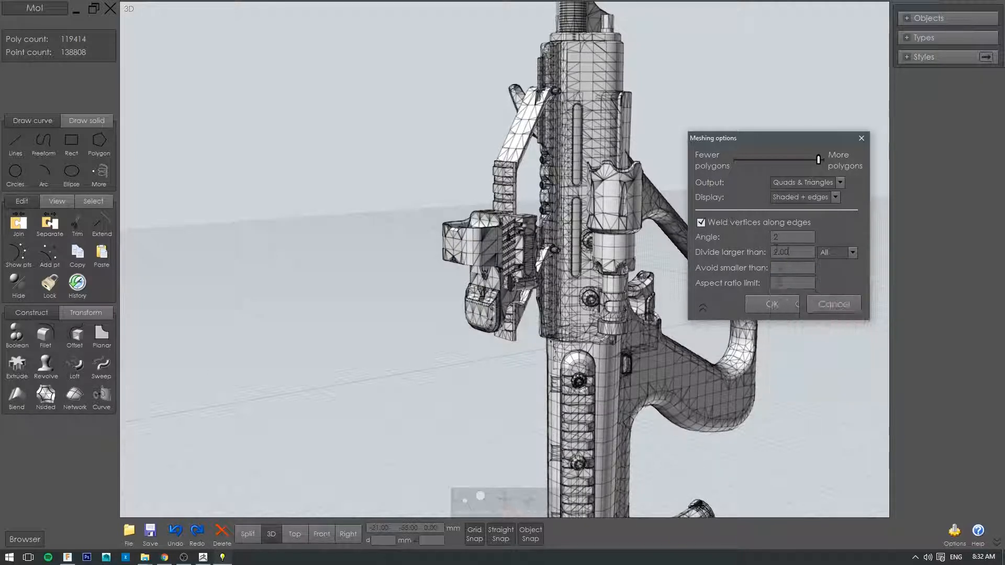
click(777, 250)
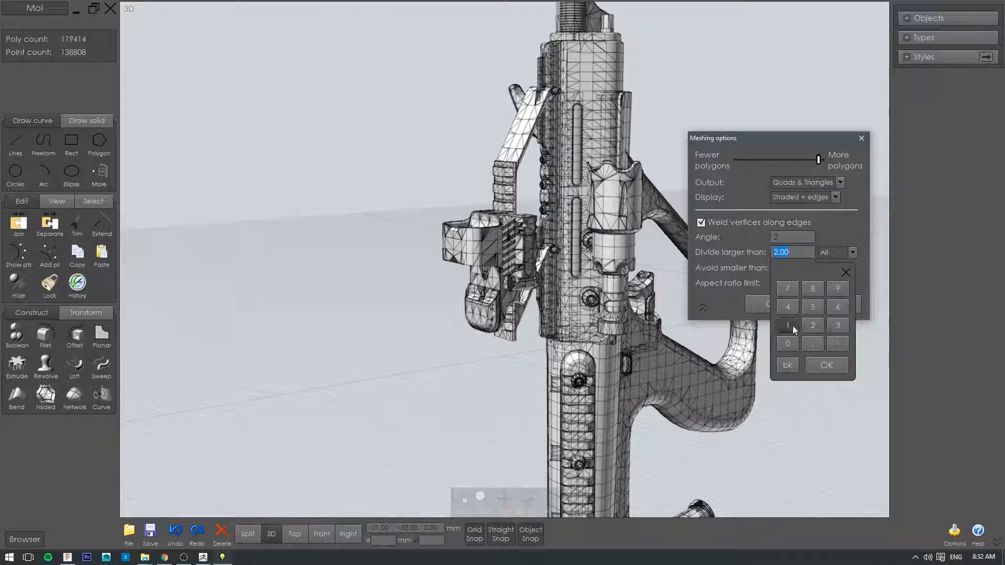
click(792, 306)
click(823, 367)
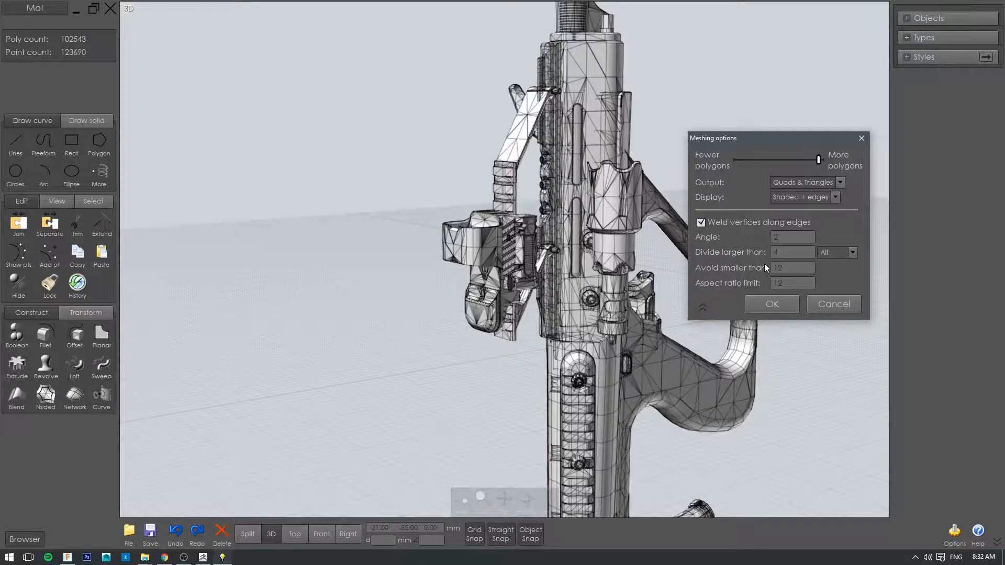
Step: Raise the Divide larger than value to 8 and check the preview mesh around the receiver and grip
scroll(514, 287, down, 3)
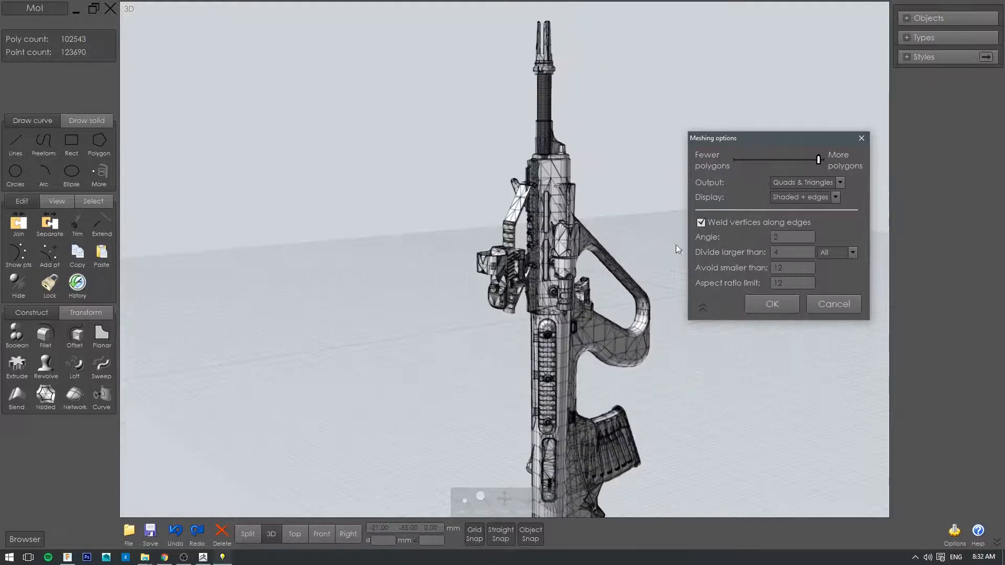
click(784, 250)
click(813, 289)
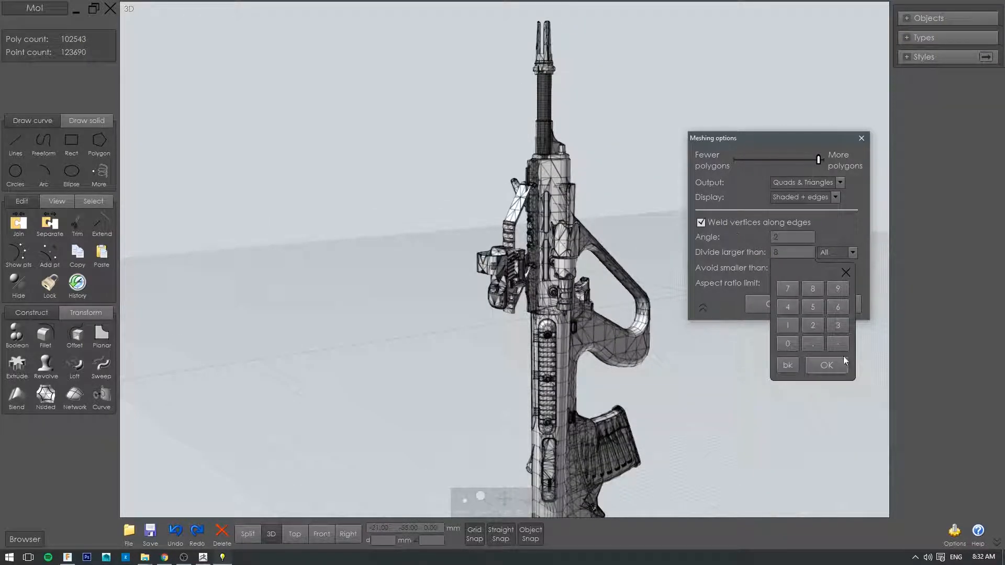
click(827, 365)
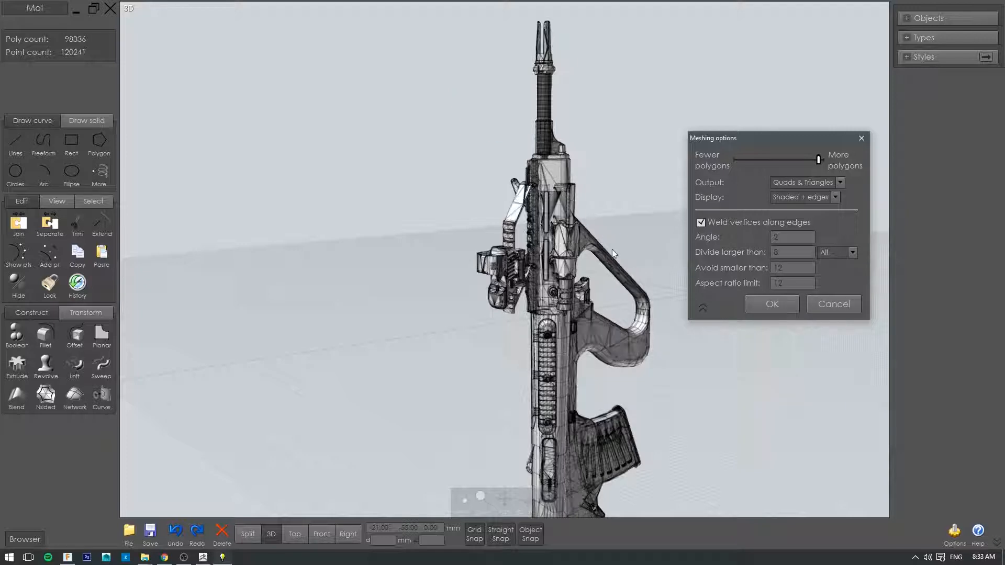
scroll(617, 253, up, 5)
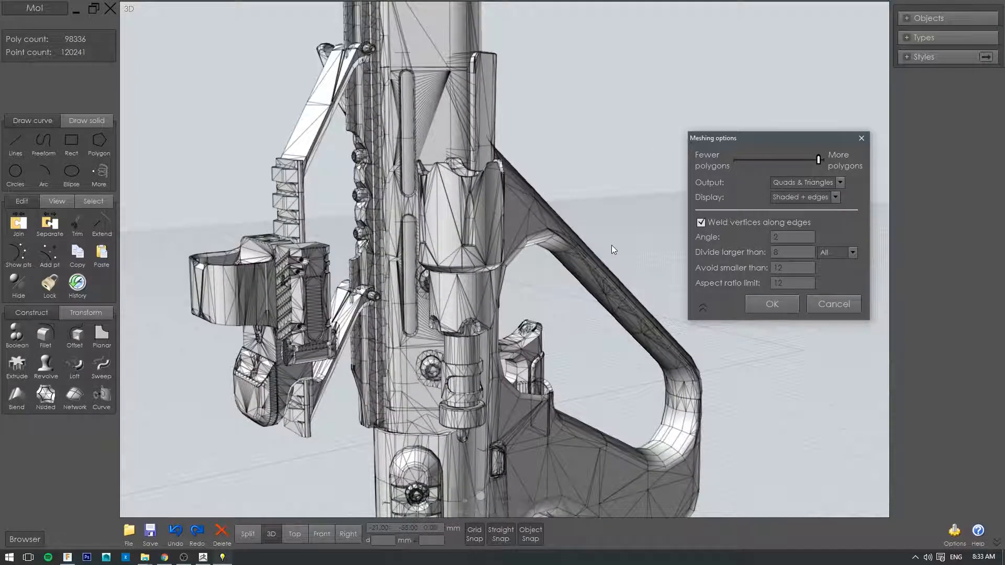
Step: Set the Divide larger than value to 1 for all surfaces
scroll(566, 419, down, 2)
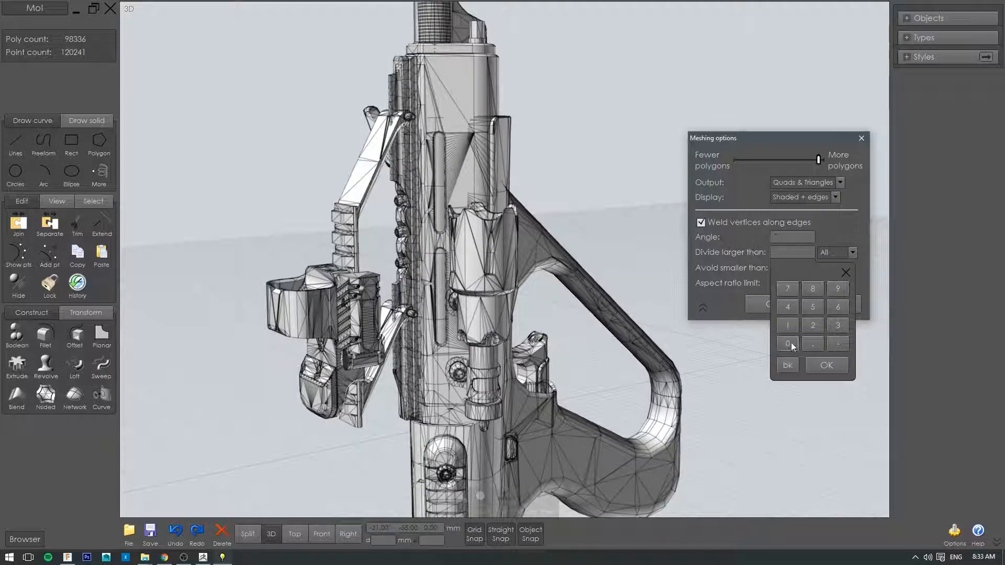
click(827, 365)
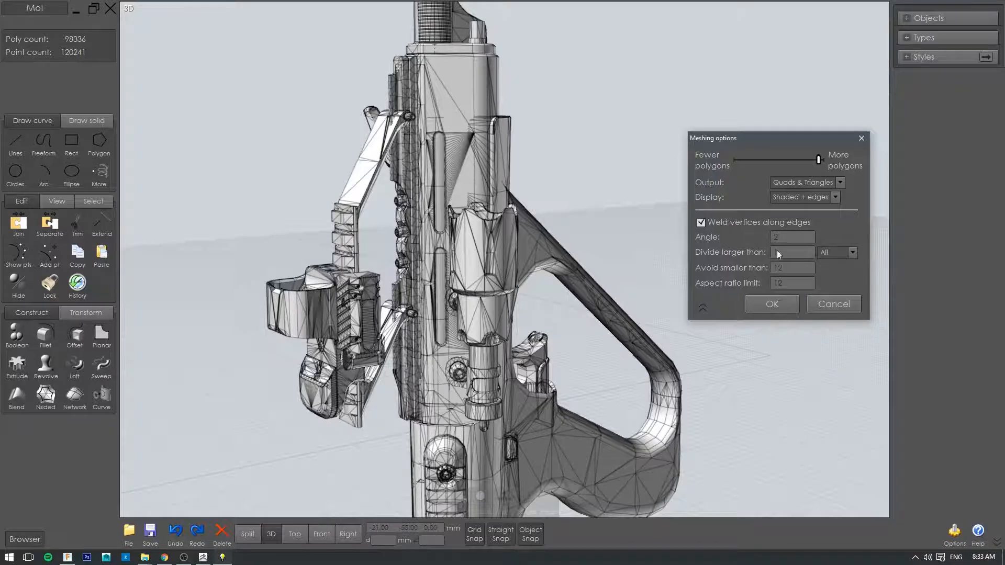
scroll(559, 211, down, 3)
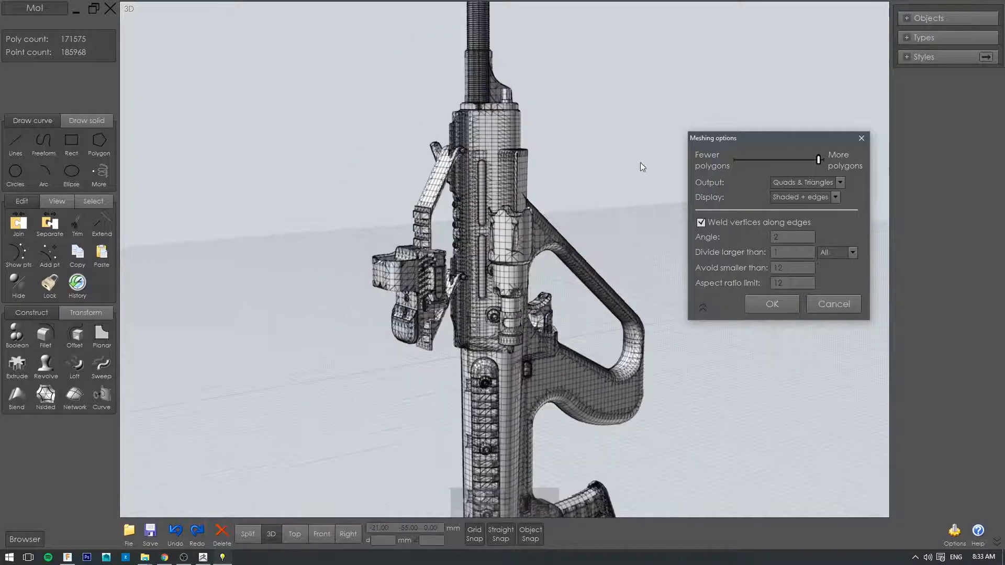
Step: Cancel the export, turn the rifle to show the grip side, and restart the Wavefront OBJ export as 1
key(Escape)
scroll(559, 115, up, 5)
drag(558, 121, 232, 330)
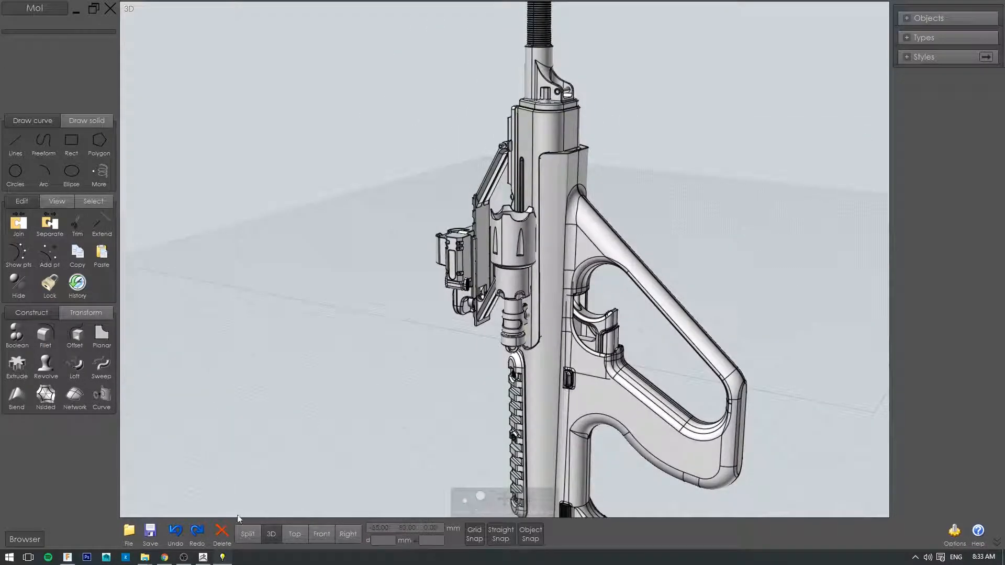
click(129, 533)
click(160, 487)
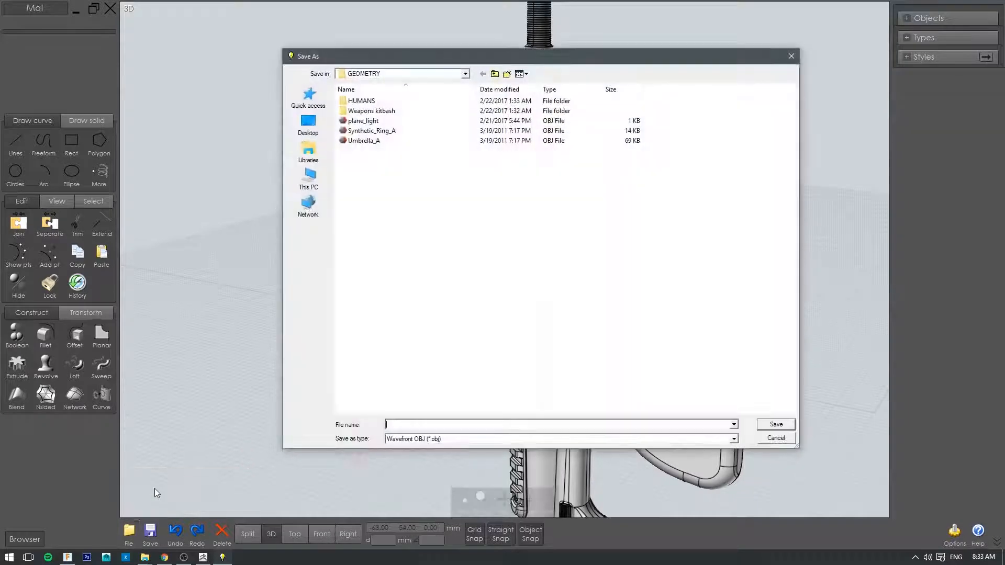
text(1)
click(777, 425)
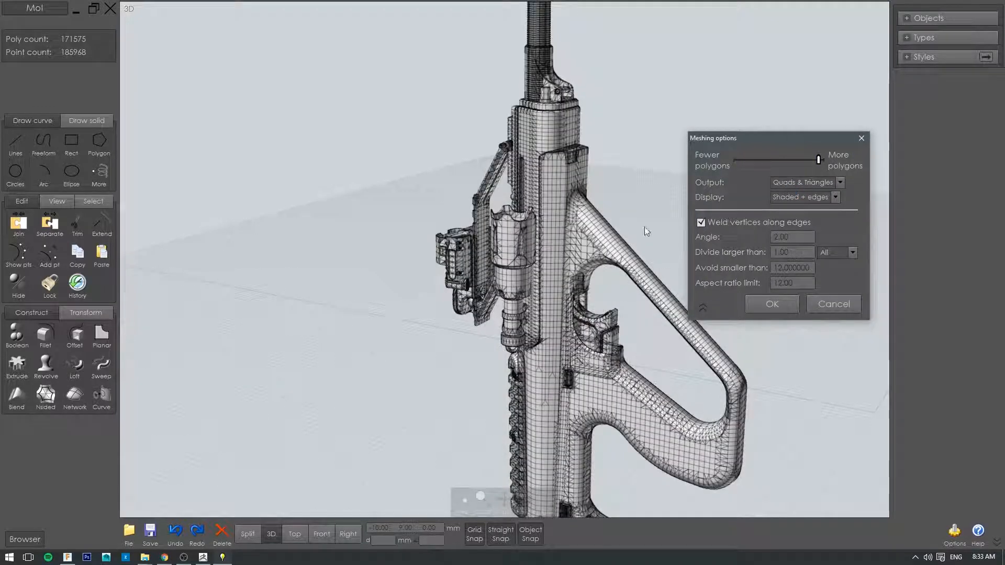
Step: Examine the preview mesh on the stock, magazine and grip up close, and bring the whole rifle back into view
middle_drag(630, 192, 529, 3)
middle_drag(542, 353, 584, 269)
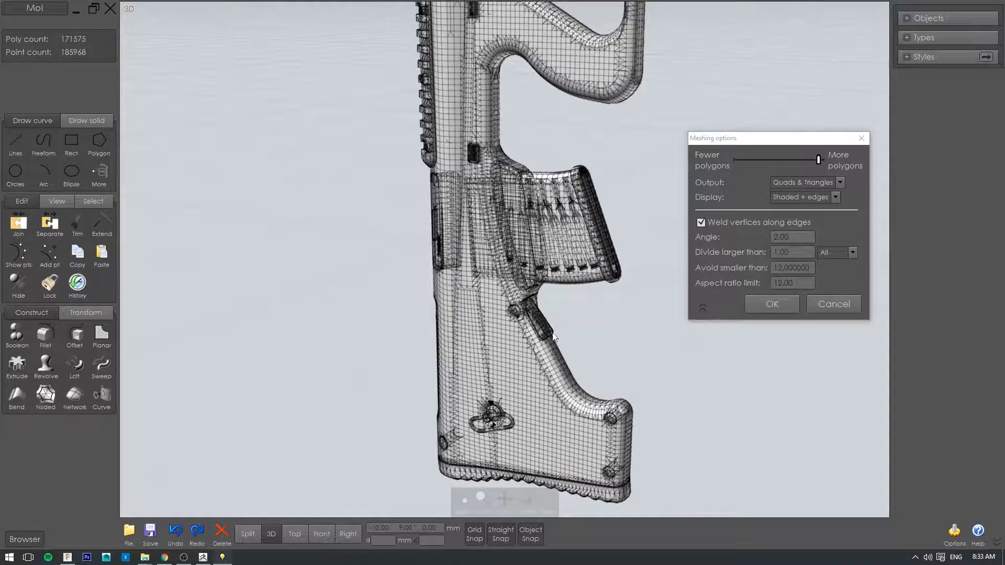
scroll(539, 302, up, 3)
scroll(539, 301, up, 3)
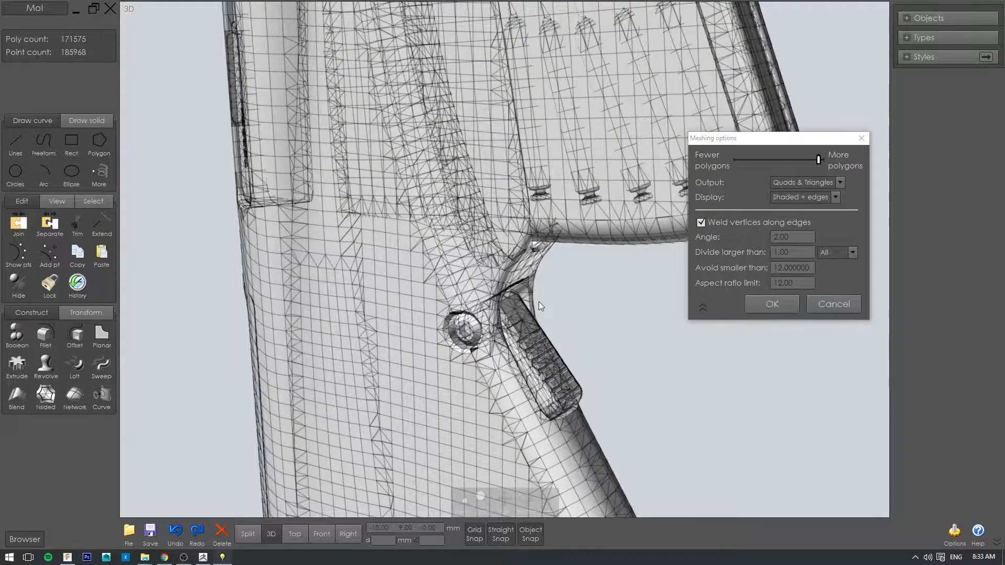
scroll(539, 302, down, 6)
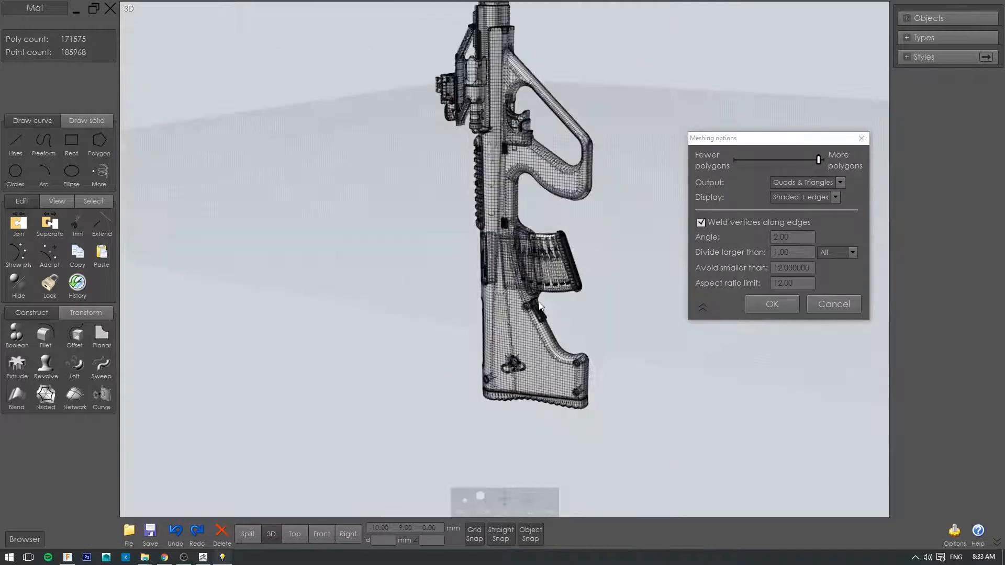
right_drag(580, 262, 552, 354)
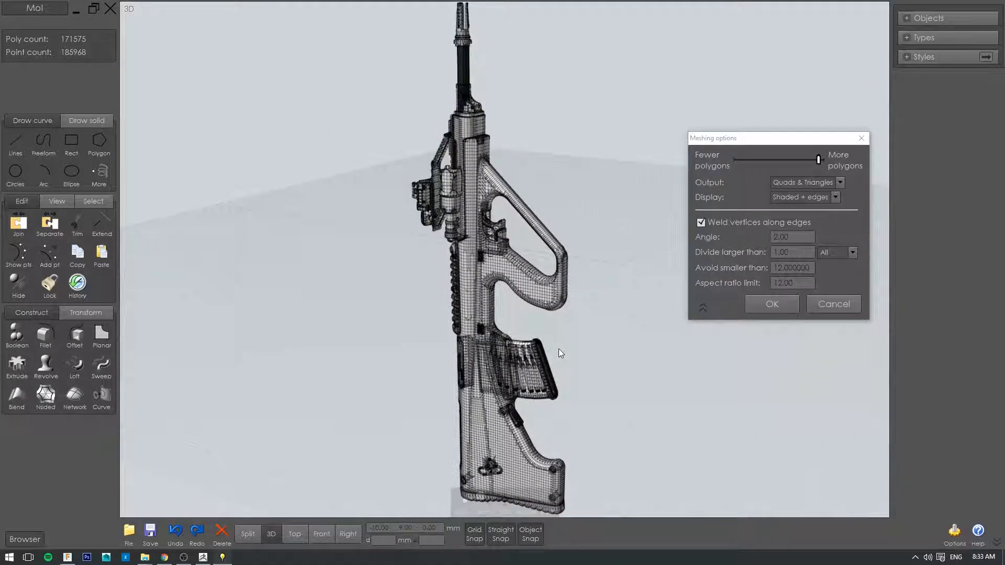